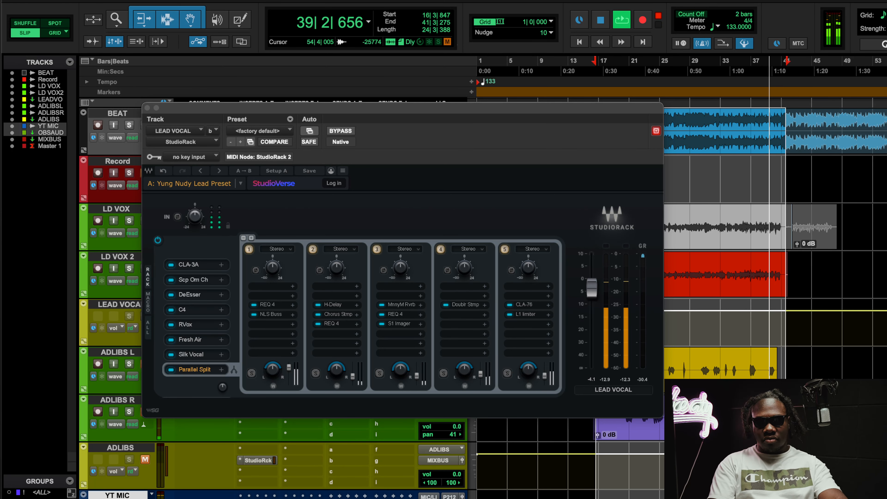
Close the StudioRack window, start the playback selection at 23|3|796, and play it with the BEAT track muted
{"action": "left_click", "coordinate": [600, 20]}
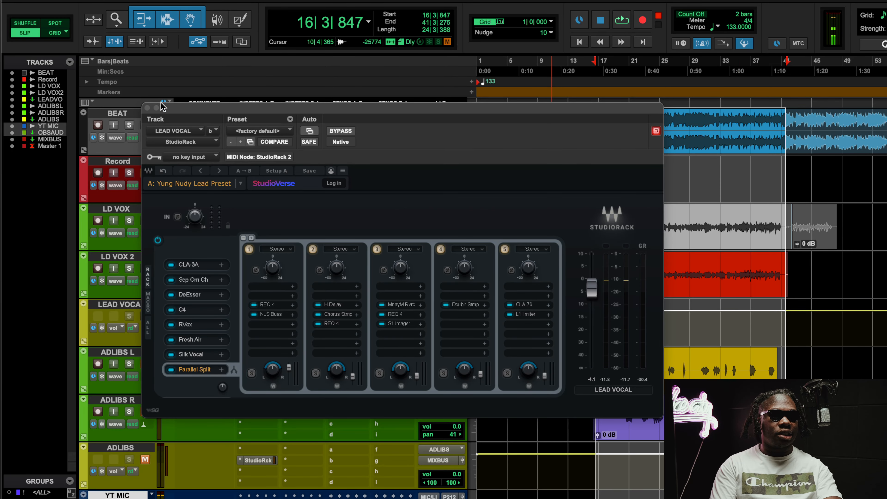
{"action": "left_click", "coordinate": [146, 107]}
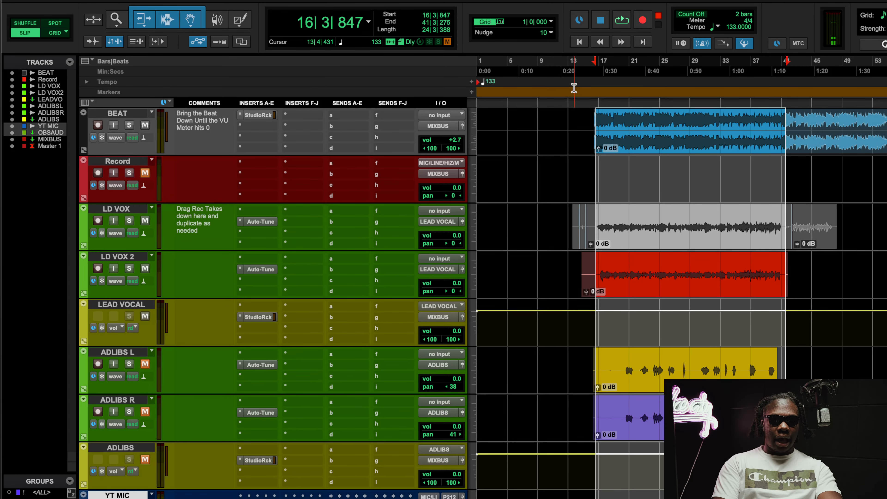
{"action": "left_click_drag", "start_coordinate": [597, 64], "coordinate": [653, 82]}
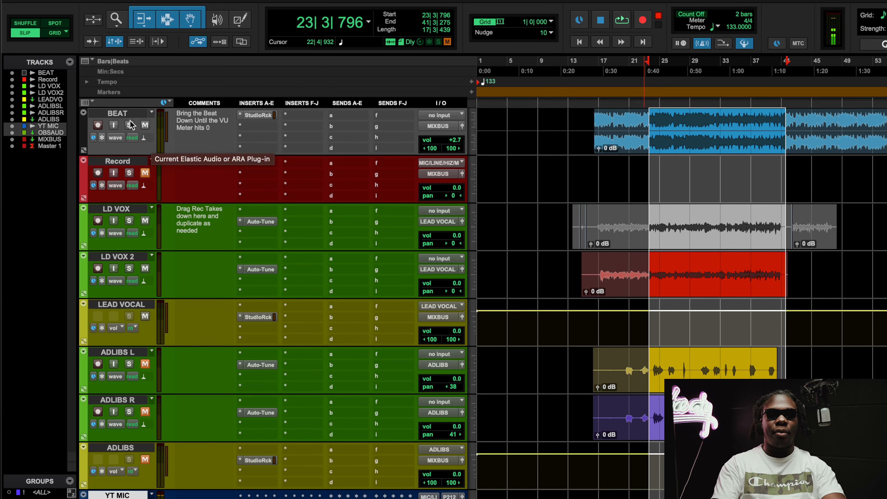
{"action": "left_click", "coordinate": [144, 125]}
{"action": "key", "text": "space"}
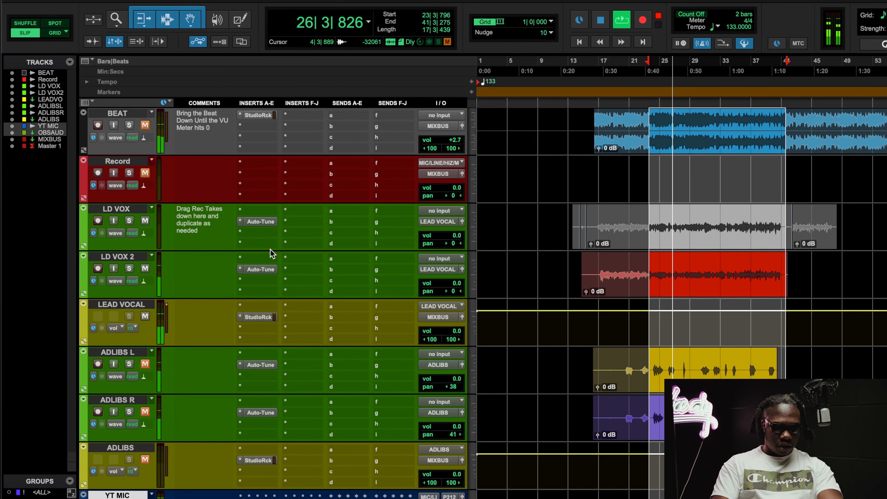
Audition the LEAD VOCAL track with StudioRack bypassed and its volume raised to +7.2, and restore both settings
{"action": "left_click", "coordinate": [258, 316]}
{"action": "left_click", "coordinate": [340, 131]}
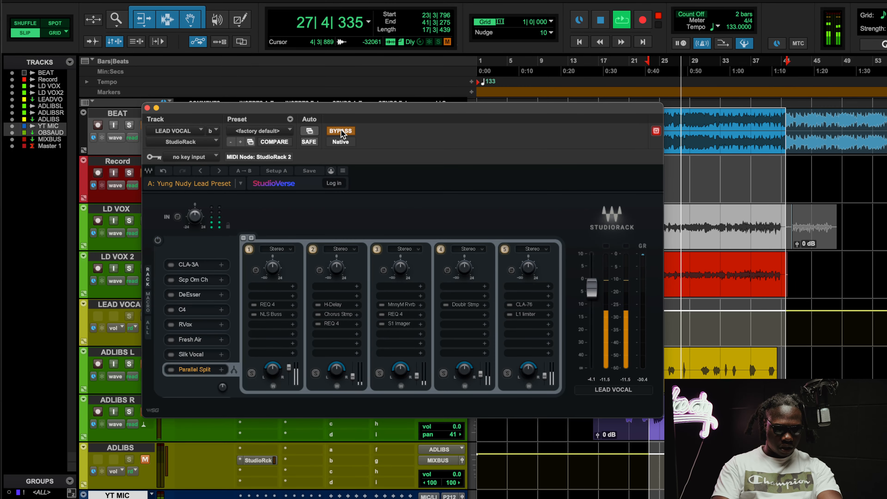
{"action": "left_click_drag", "start_coordinate": [356, 108], "coordinate": [315, 354]}
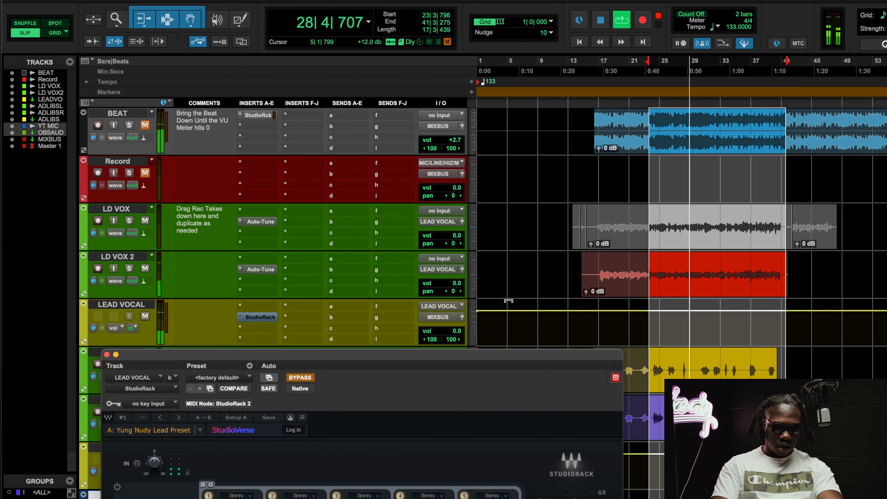
{"action": "left_click_drag", "start_coordinate": [447, 335], "coordinate": [451, 328]}
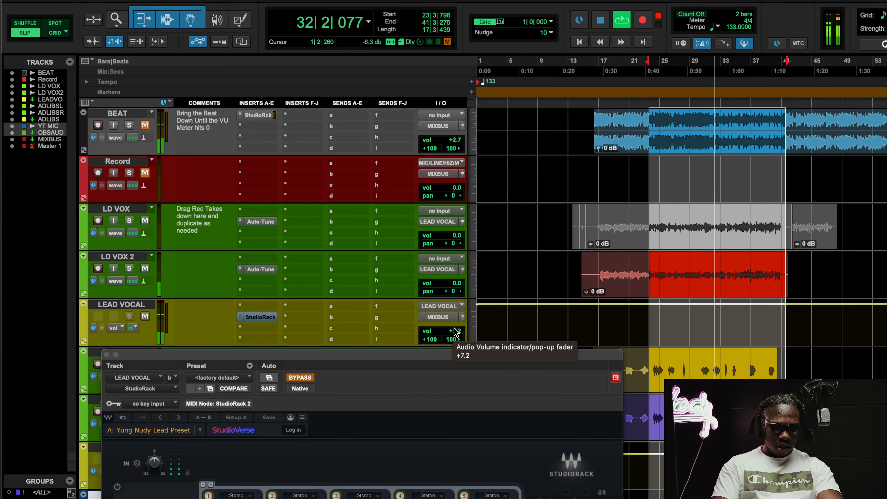
{"action": "left_click", "coordinate": [455, 331], "text": "alt"}
{"action": "left_click", "coordinate": [299, 377]}
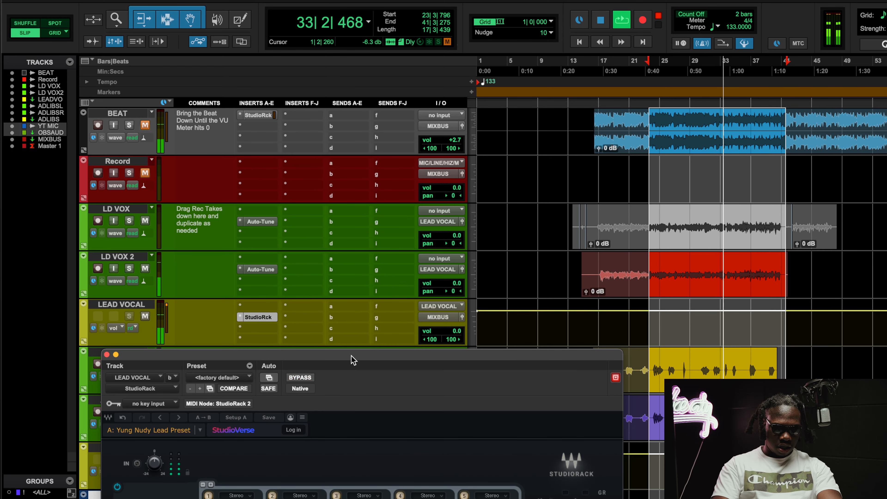
Slightly raise the StudioRack output fader on the LEAD VOCAL track
{"action": "left_click_drag", "start_coordinate": [352, 356], "coordinate": [382, 205]}
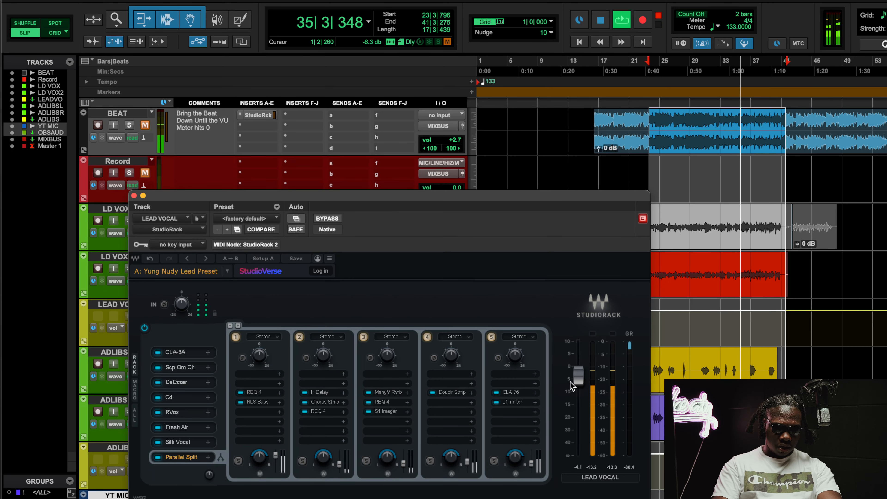
{"action": "left_click_drag", "start_coordinate": [578, 379], "coordinate": [578, 377]}
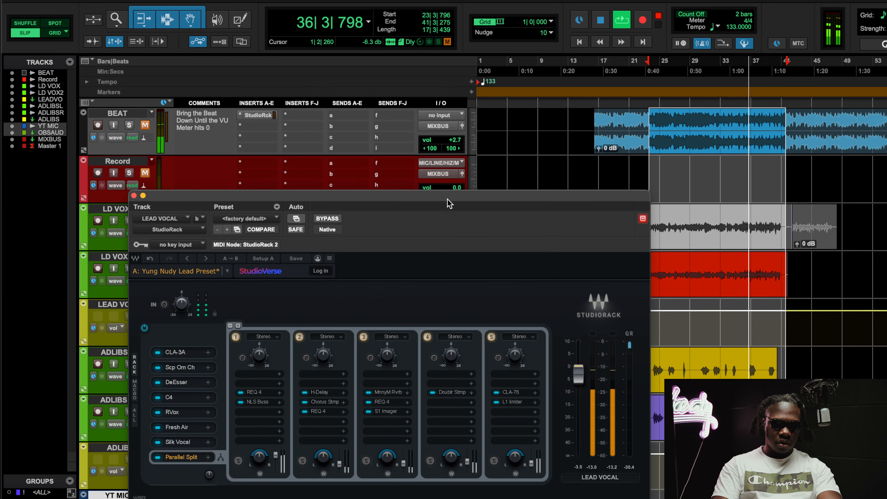
{"action": "left_click_drag", "start_coordinate": [450, 203], "coordinate": [418, 189]}
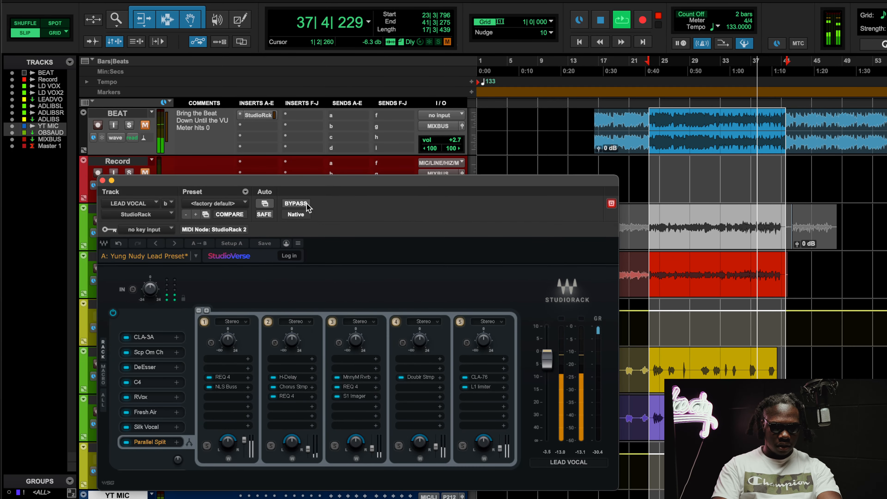
Compare the lead vocal with StudioRack bypassed and active, stop playback, and close the plug-in window
{"action": "left_click", "coordinate": [296, 204]}
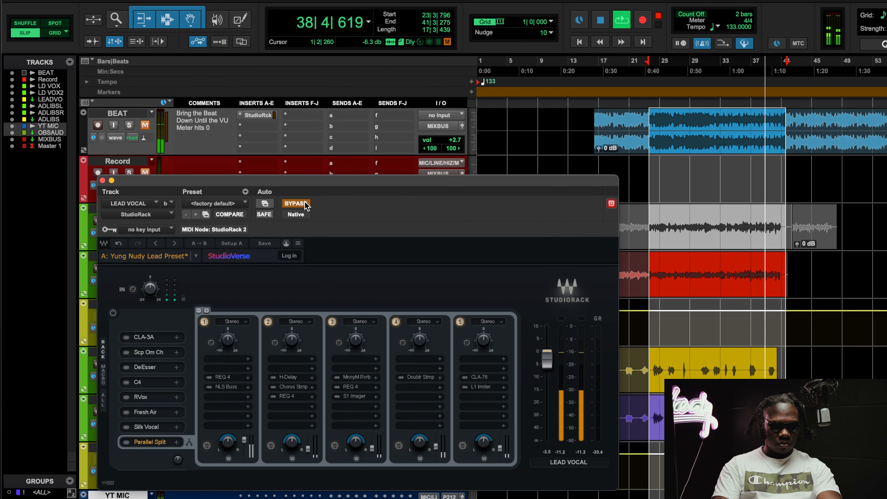
{"action": "left_click", "coordinate": [307, 204]}
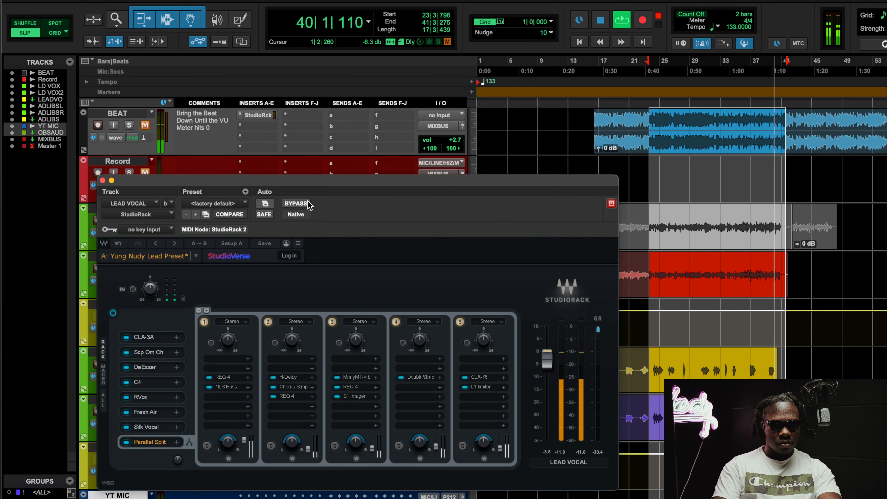
{"action": "key", "text": "space"}
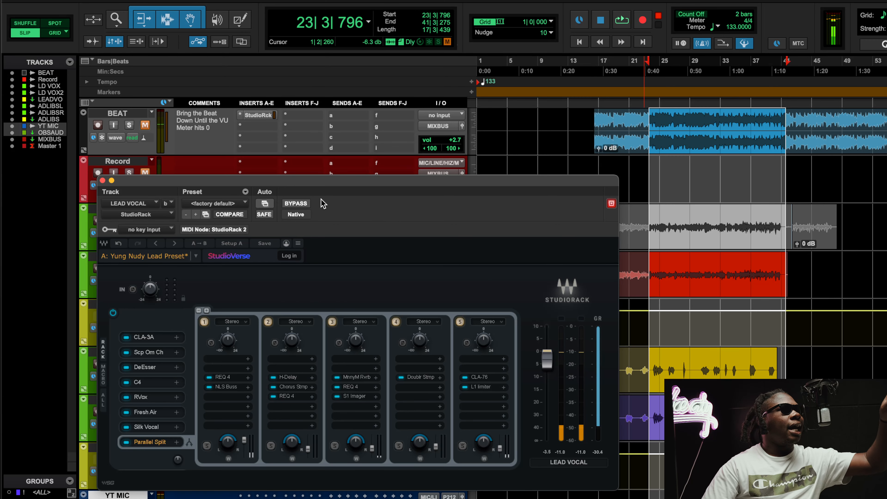
{"action": "left_click", "coordinate": [102, 180]}
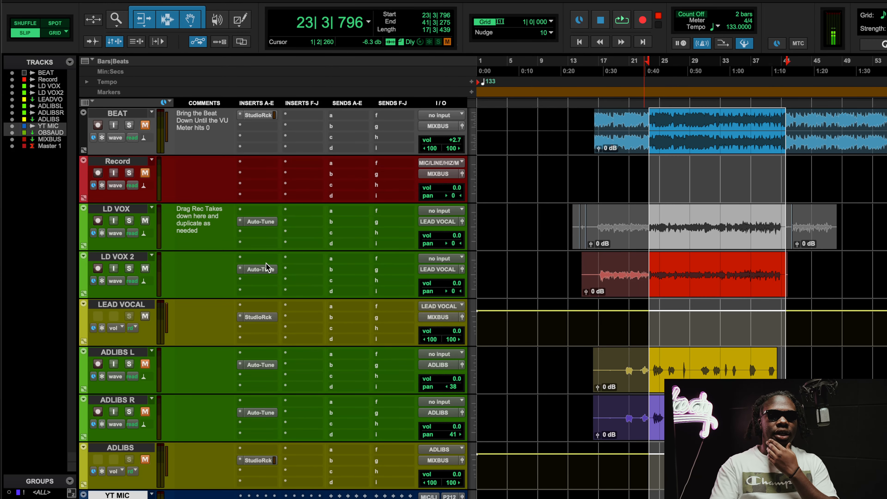
Examine the Auto-Tune Realtime Advanced settings on the LD VOX 2 track and close the plug-in
{"action": "left_click", "coordinate": [261, 269]}
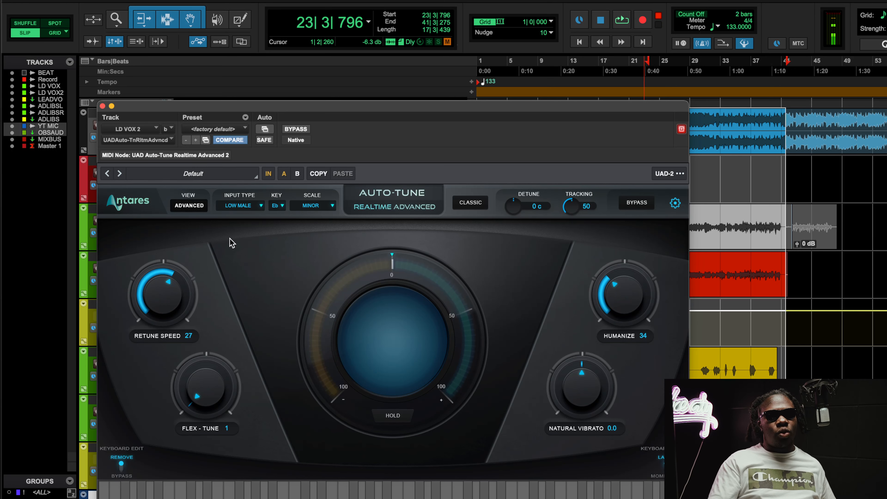
{"action": "left_click_drag", "start_coordinate": [571, 105], "coordinate": [585, 29]}
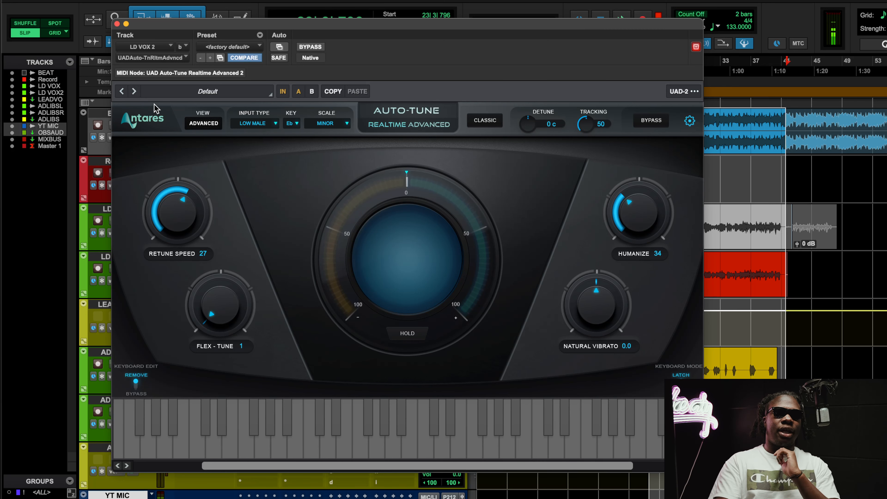
{"action": "left_click", "coordinate": [116, 24]}
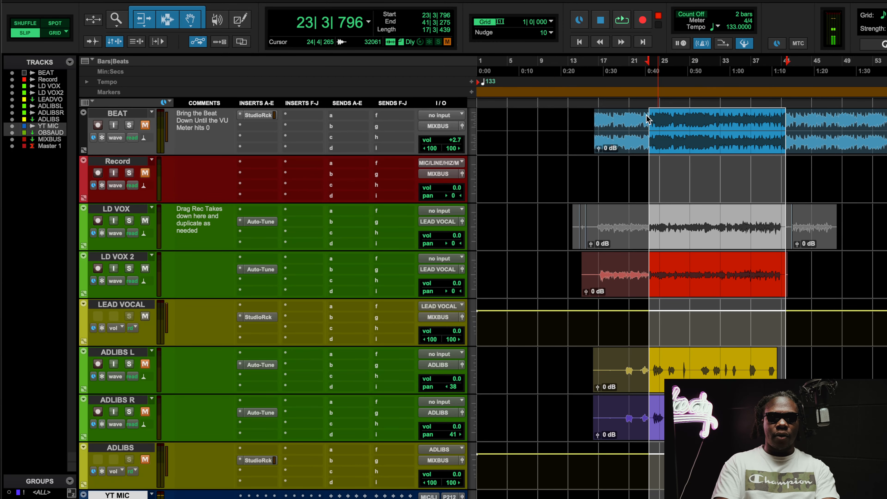
Play the selection from 25|4|388 while watching Auto-Tune's pitch correction on LD VOX 2, and close the plug-in
{"action": "left_click_drag", "start_coordinate": [649, 64], "coordinate": [665, 64]}
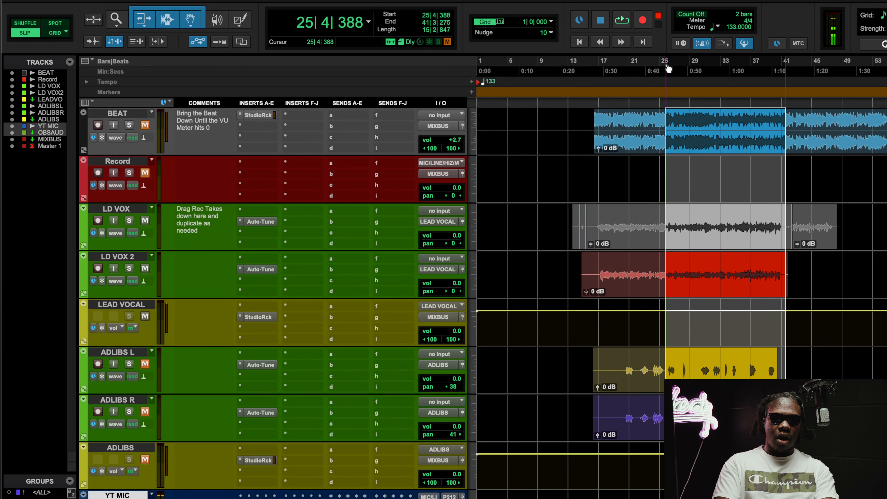
{"action": "left_click", "coordinate": [261, 269]}
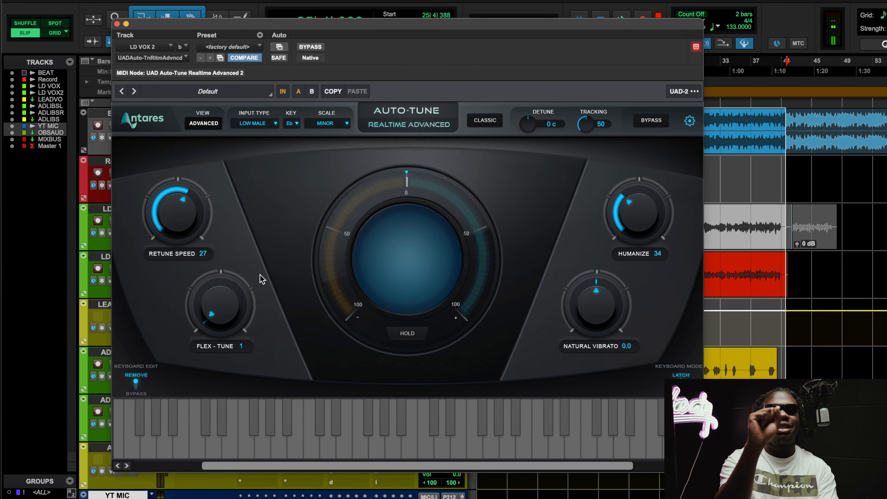
{"action": "key", "text": "space"}
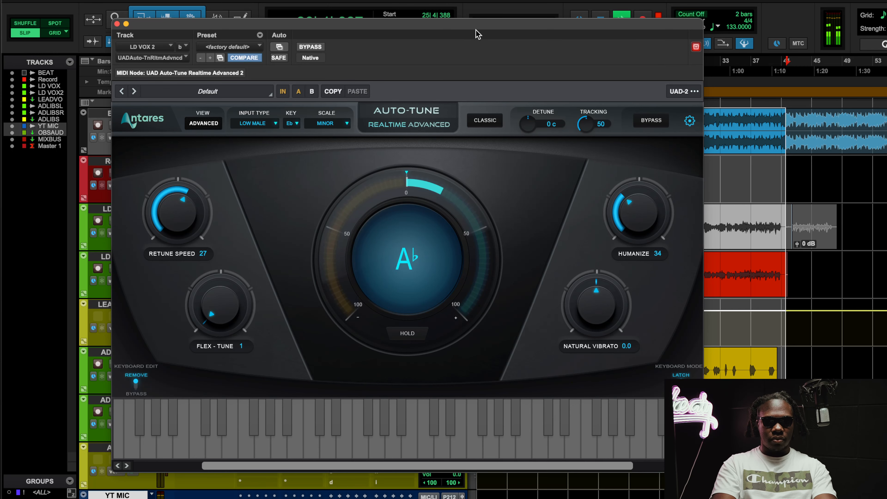
{"action": "left_click_drag", "start_coordinate": [429, 31], "coordinate": [380, 30]}
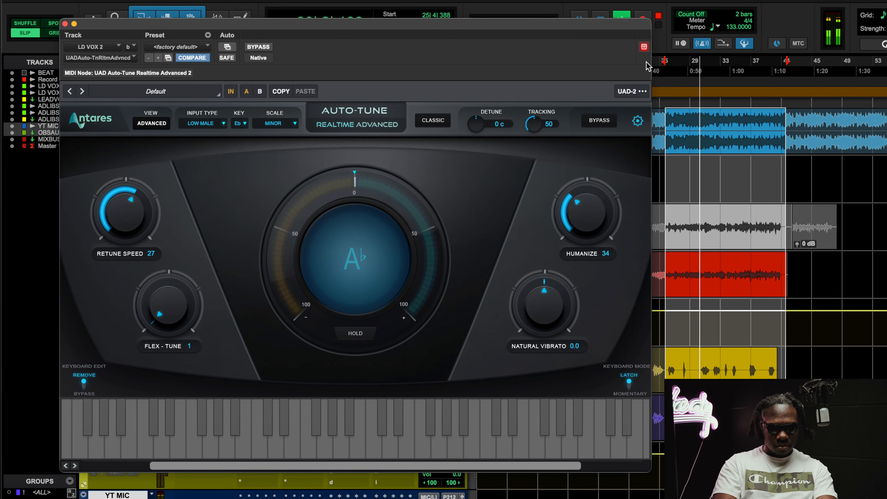
{"action": "left_click_drag", "start_coordinate": [471, 27], "coordinate": [522, 159]}
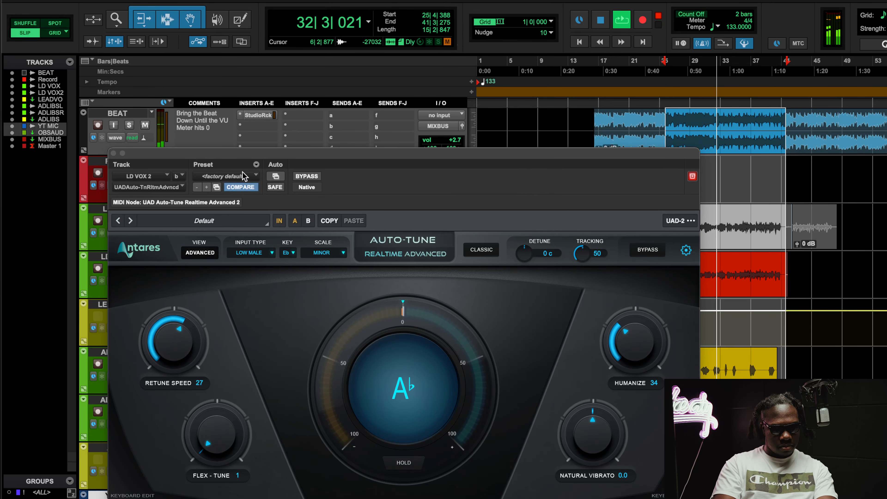
{"action": "left_click_drag", "start_coordinate": [245, 159], "coordinate": [230, 56]}
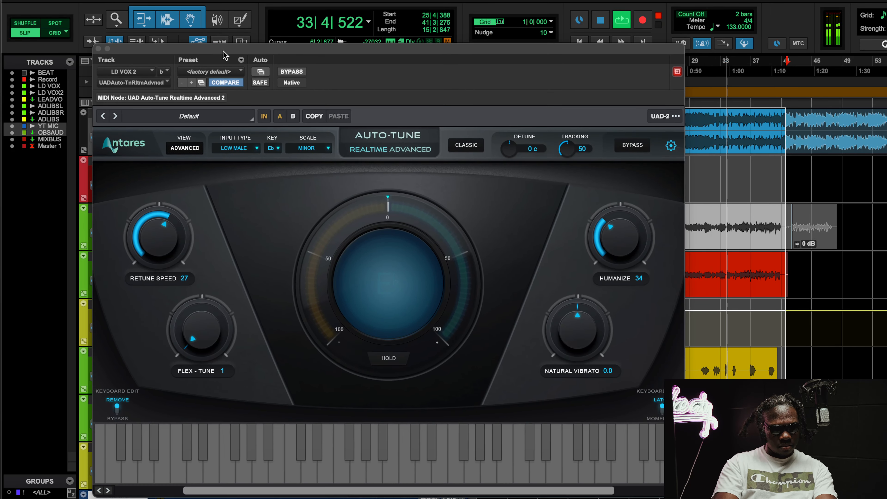
{"action": "left_click", "coordinate": [98, 49]}
{"action": "key", "text": "space"}
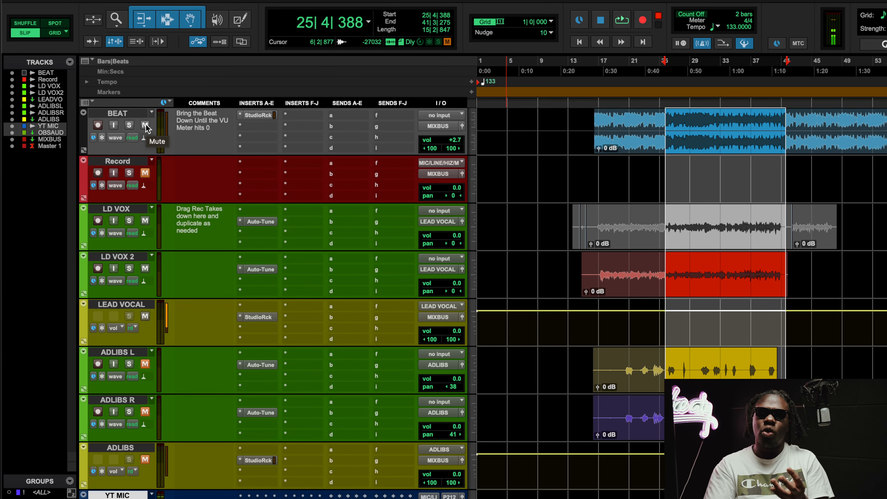
Open the CLA-3A compressor in the LEAD VOCAL StudioRack and start the playback selection at 27|3|071
{"action": "left_click", "coordinate": [261, 316]}
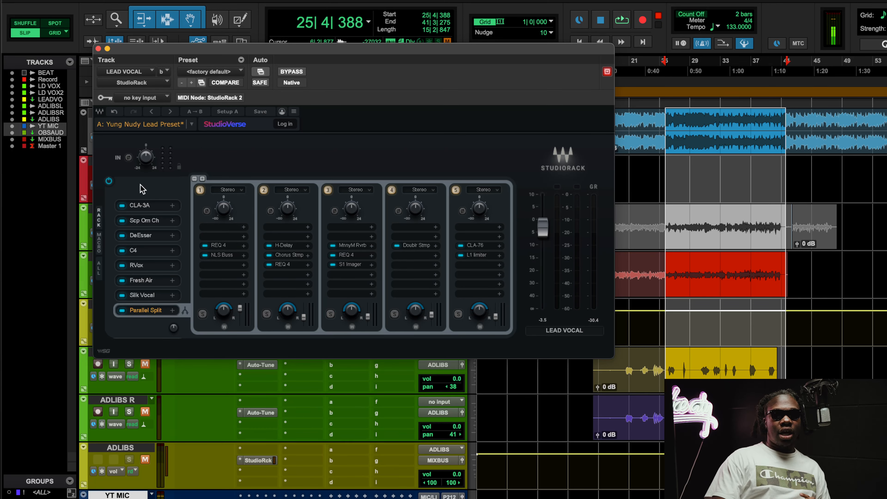
{"action": "left_click", "coordinate": [140, 205]}
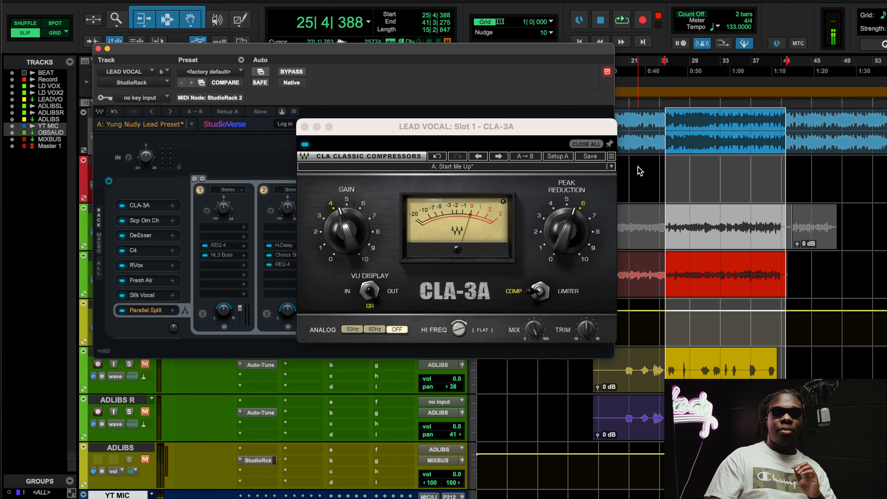
{"action": "left_click_drag", "start_coordinate": [664, 65], "coordinate": [680, 69]}
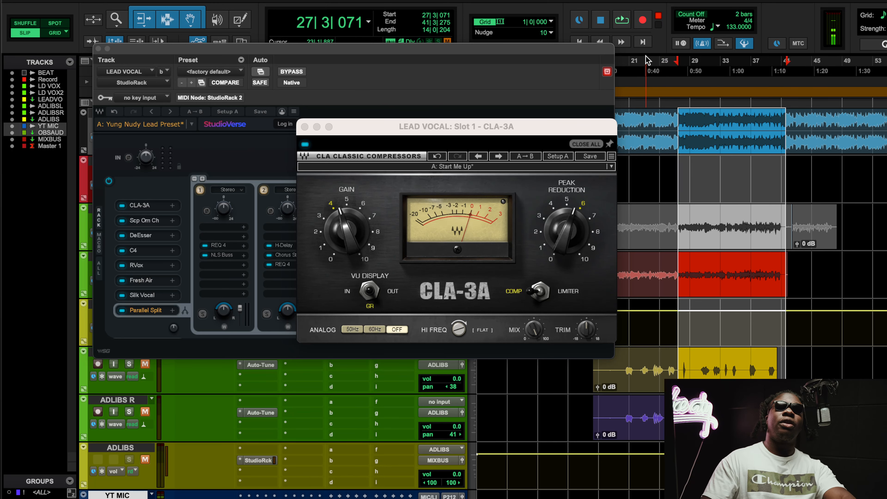
Play the selection and compare the lead vocal with the CLA-3A compressor bypassed and active
{"action": "key", "text": "space"}
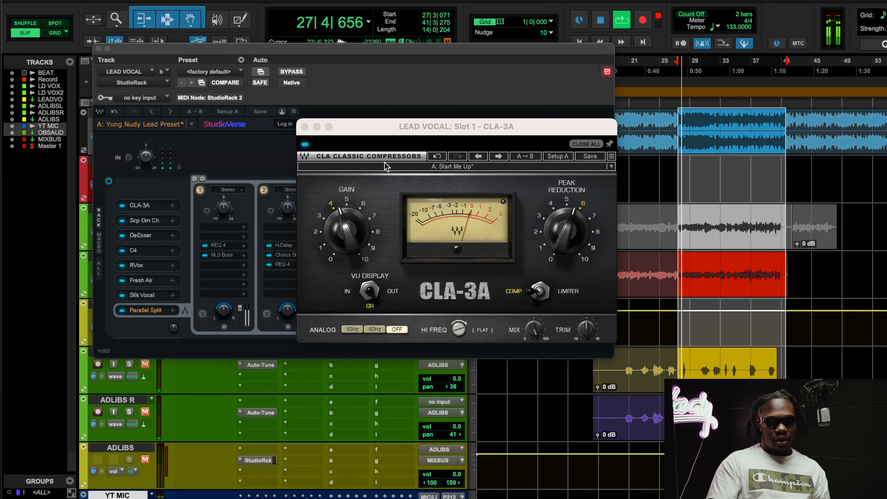
{"action": "left_click_drag", "start_coordinate": [170, 48], "coordinate": [183, 74]}
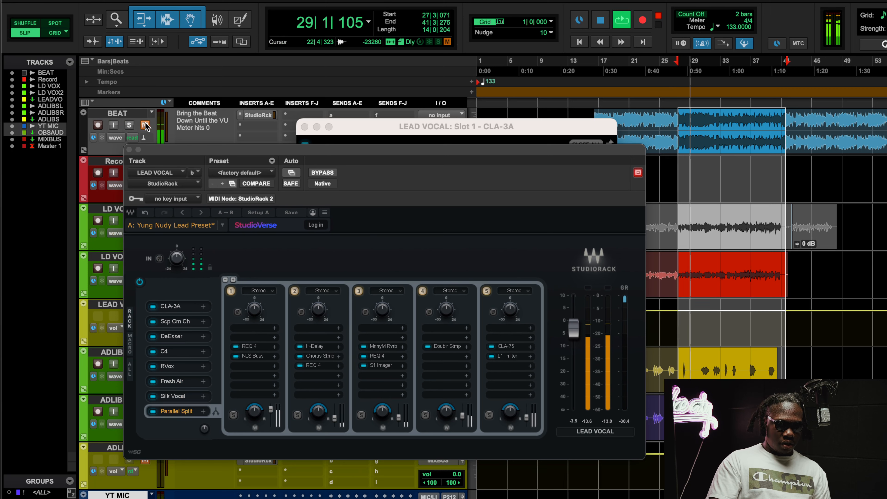
{"action": "left_click", "coordinate": [359, 127]}
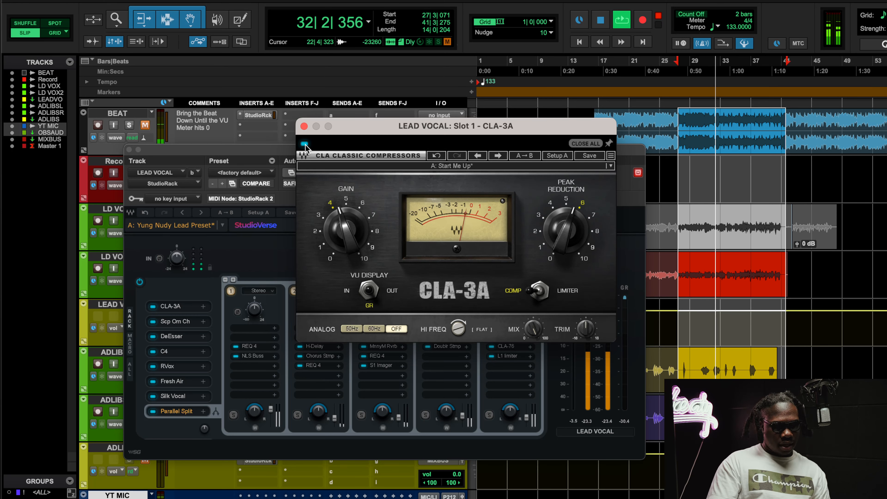
{"action": "left_click", "coordinate": [304, 143]}
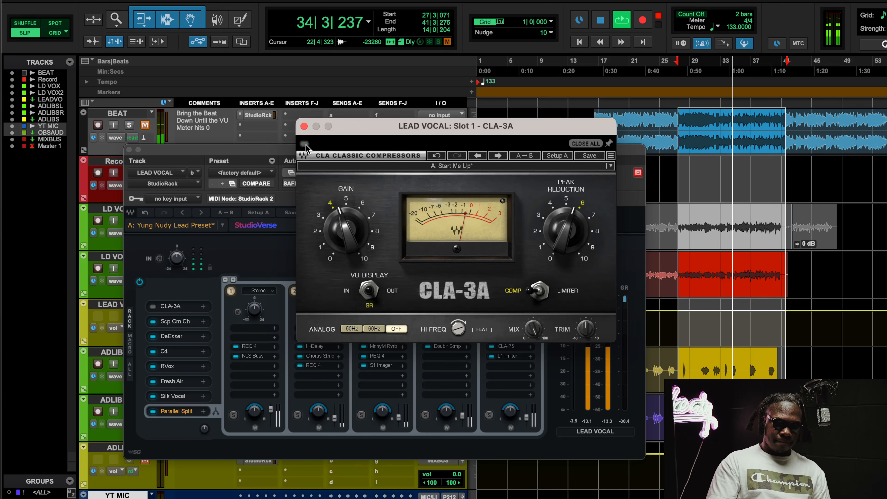
{"action": "left_click", "coordinate": [305, 143]}
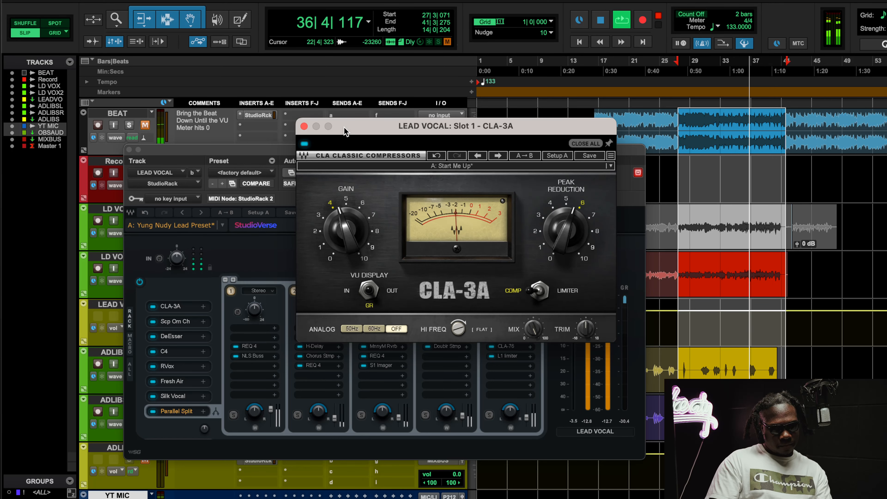
{"action": "key", "text": "space"}
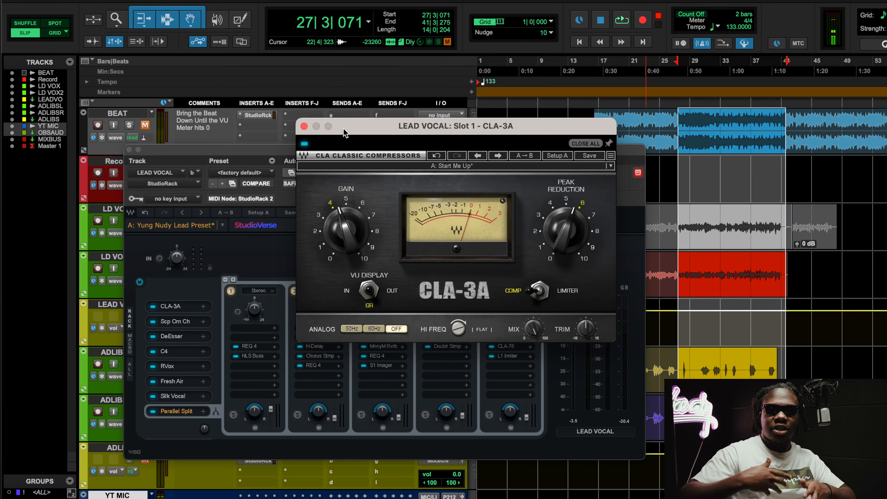
Open the Scheps Omni Channel in the LEAD VOCAL StudioRack, move its window aside and examine its PRE section settings
{"action": "left_click", "coordinate": [187, 322]}
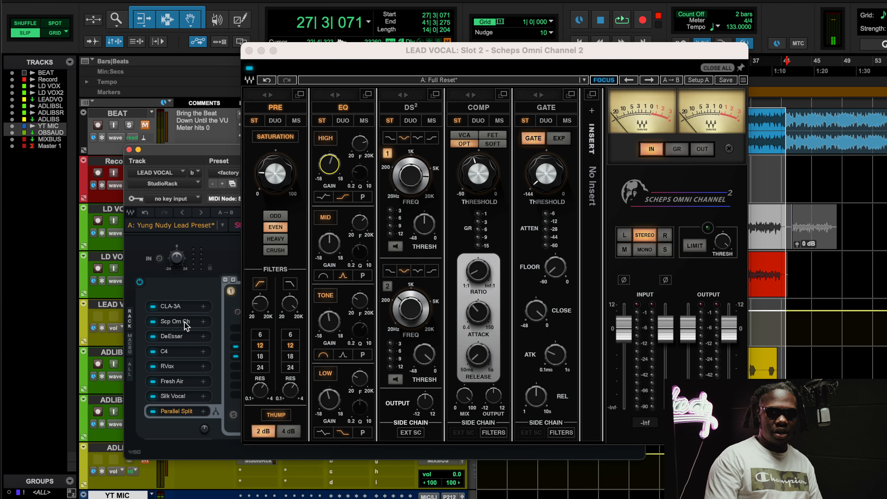
{"action": "left_click_drag", "start_coordinate": [532, 51], "coordinate": [443, 51]}
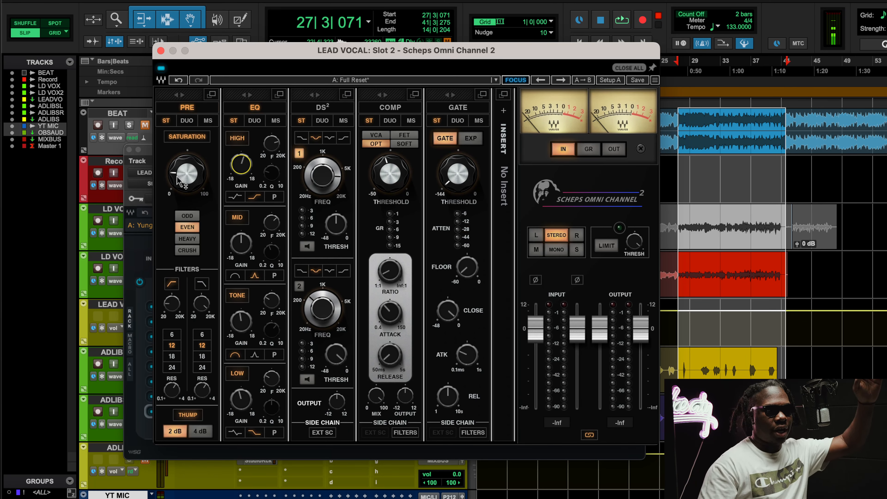
{"action": "mouse_move", "coordinate": [178, 180]}
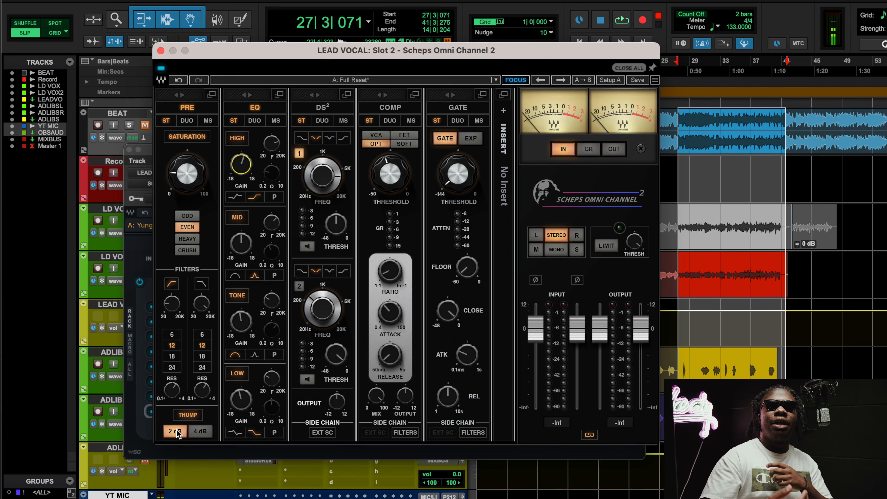
Play the selection and compare the lead vocal with the Scheps Omni Channel bypassed and active
{"action": "key", "text": "space"}
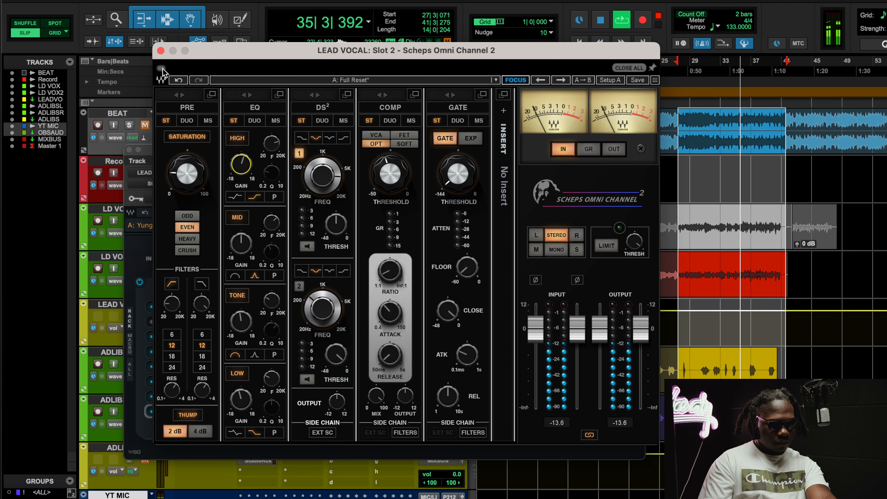
{"action": "left_click", "coordinate": [163, 68]}
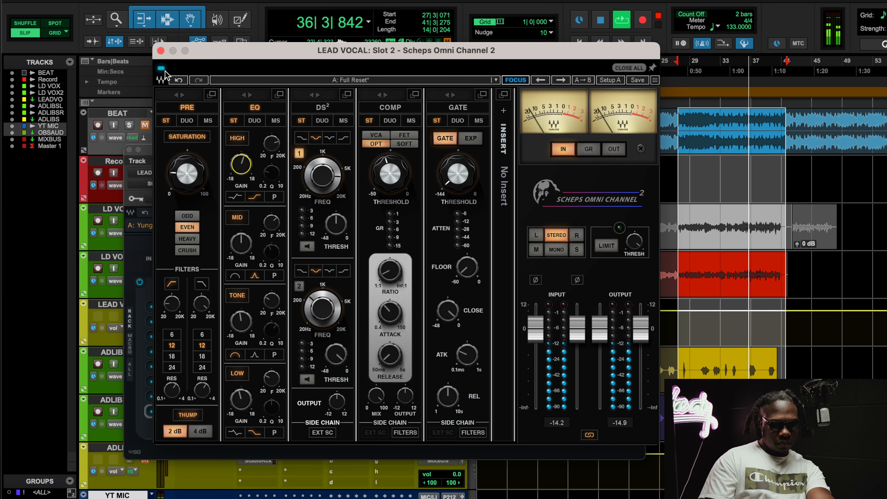
{"action": "key", "text": "space"}
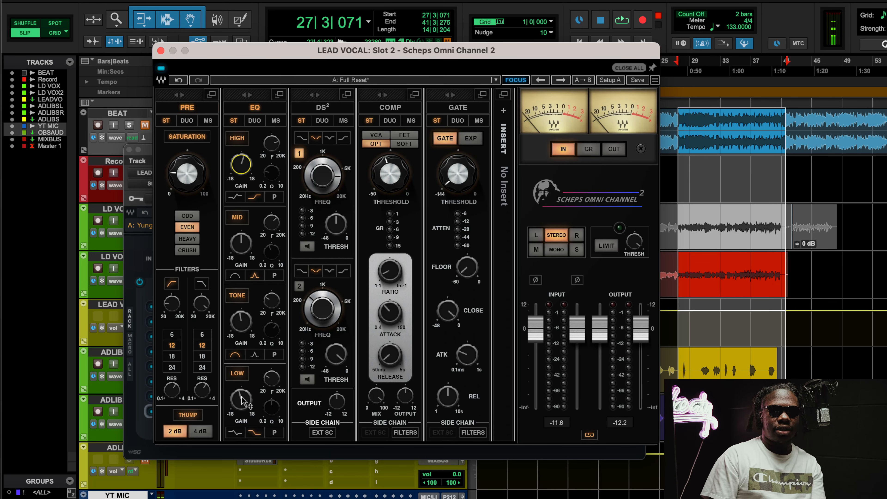
Check the Scheps Omni Channel's low-band EQ gain, close the plug-in and view the DeEsser settings in the StudioRack
{"action": "mouse_move", "coordinate": [241, 401]}
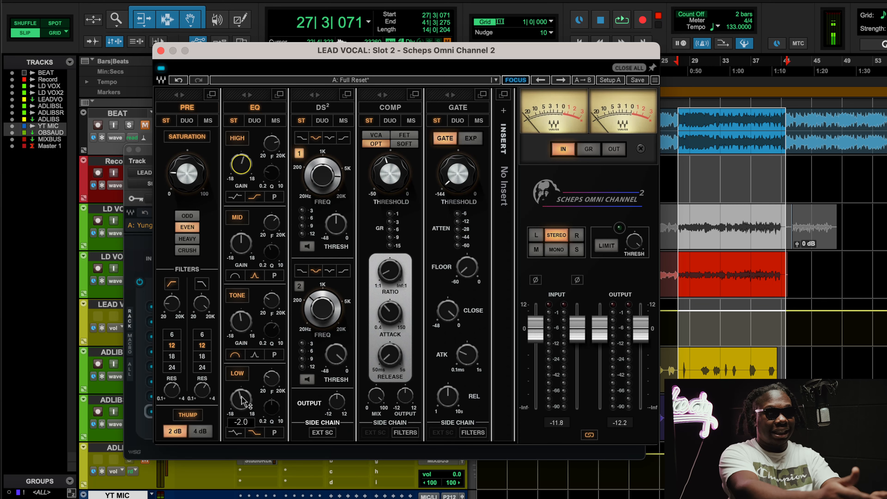
{"action": "left_click", "coordinate": [161, 50]}
{"action": "left_click", "coordinate": [176, 337]}
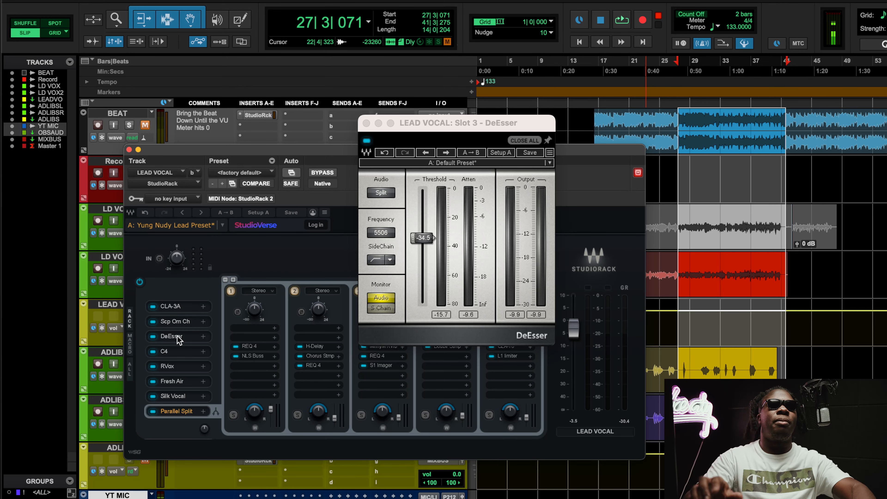
{"action": "left_click", "coordinate": [177, 337]}
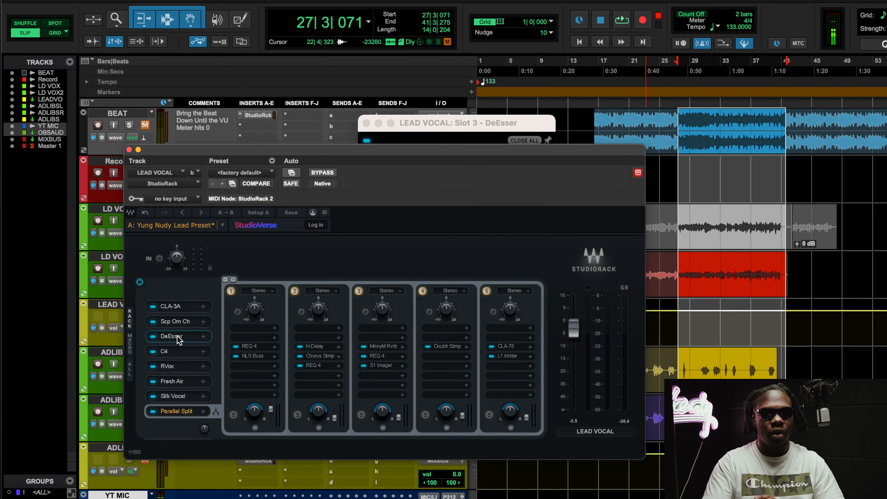
Open the C4 multiband processor and compare the lead vocal with it bypassed and active during playback
{"action": "left_click", "coordinate": [182, 352]}
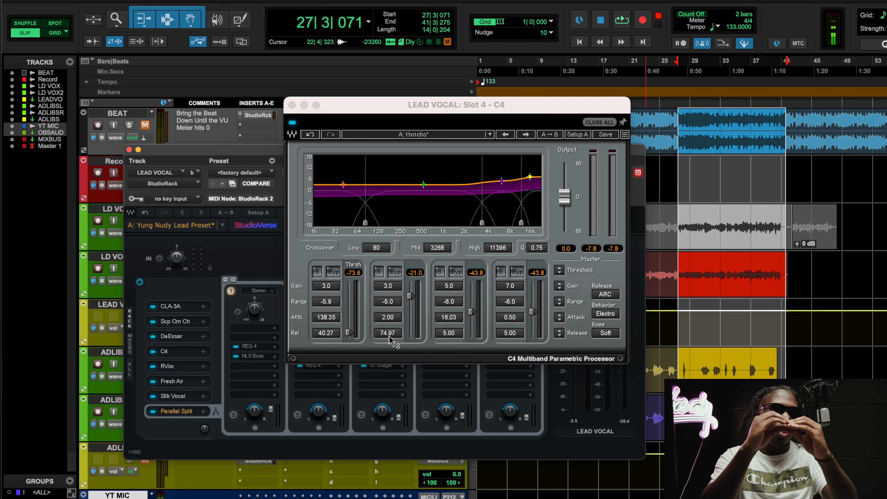
{"action": "key", "text": "space"}
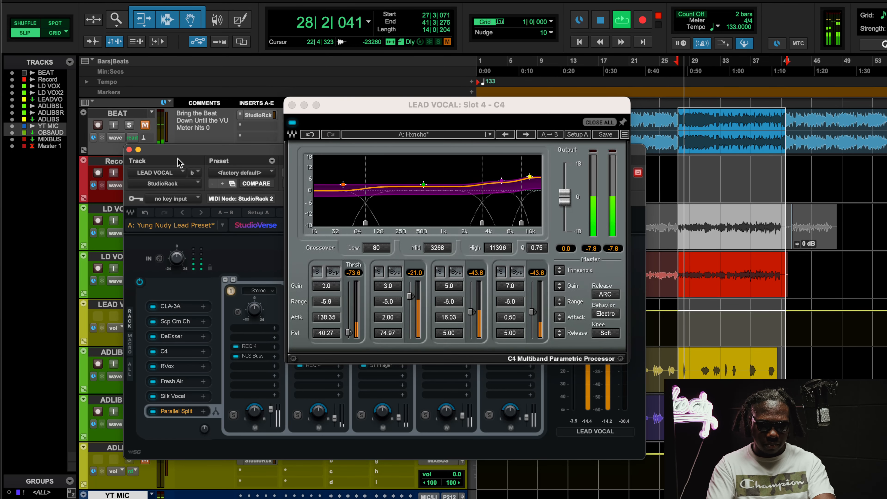
{"action": "left_click", "coordinate": [292, 122]}
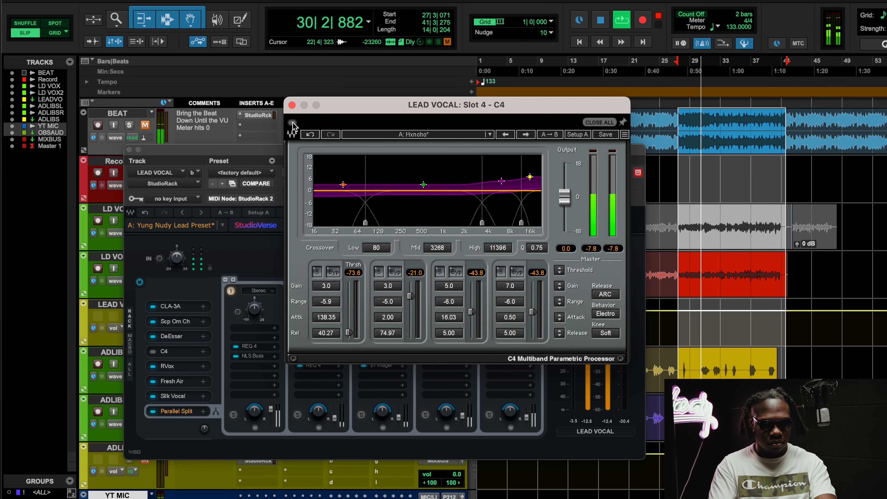
{"action": "left_click", "coordinate": [292, 123]}
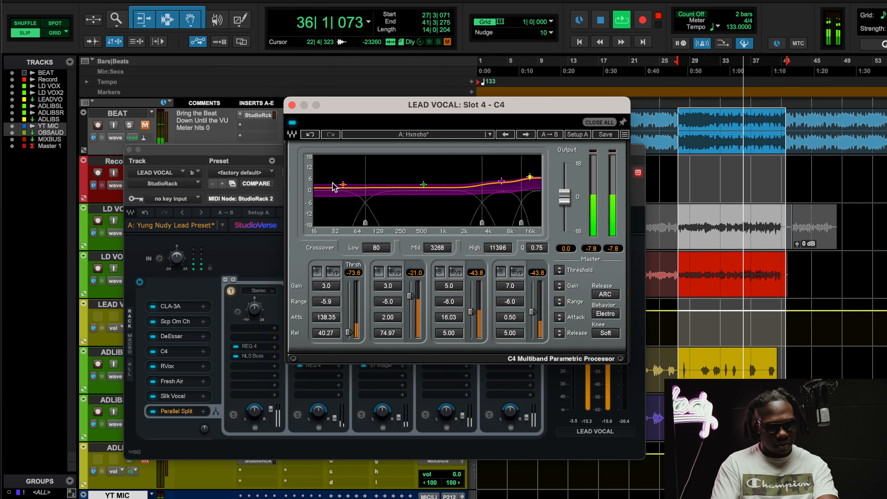
Unmute the BEAT track briefly to hear the processed vocal with the beat, mute it again and stop playback
{"action": "left_click", "coordinate": [145, 125]}
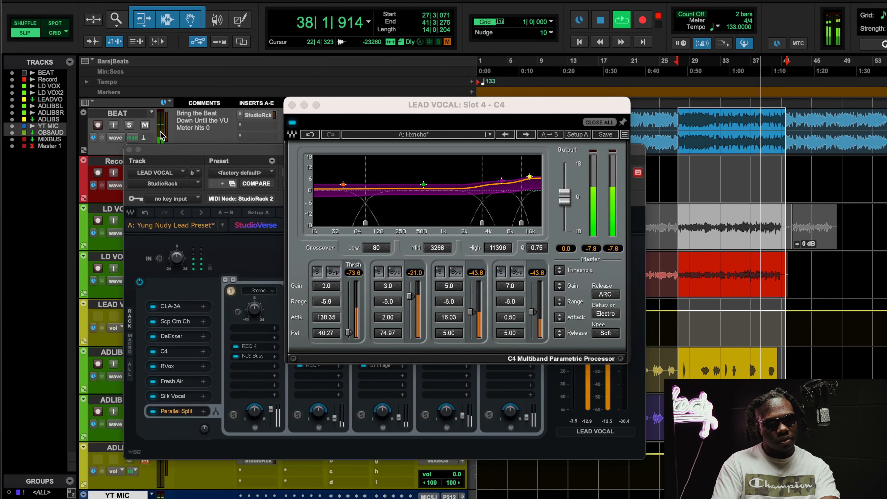
{"action": "left_click", "coordinate": [145, 126]}
{"action": "key", "text": "space"}
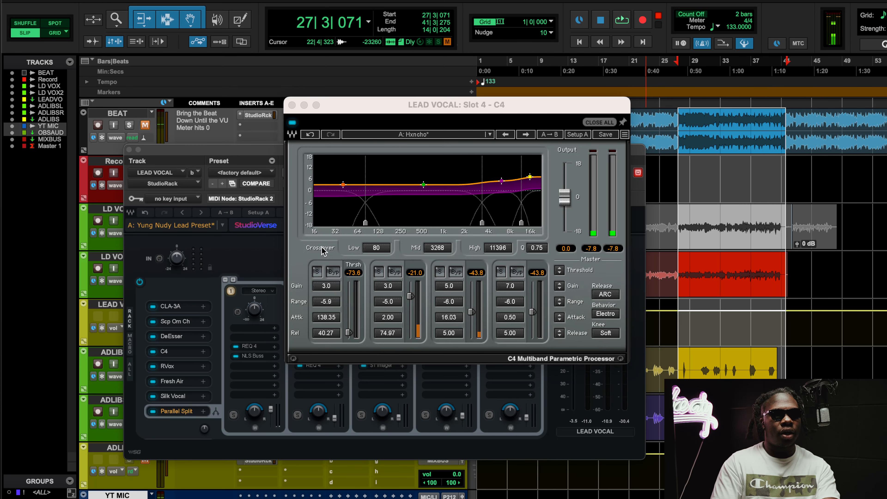
Open the RVox compressor in the LEAD VOCAL StudioRack and move its window clear of the transport area
{"action": "left_click", "coordinate": [189, 366]}
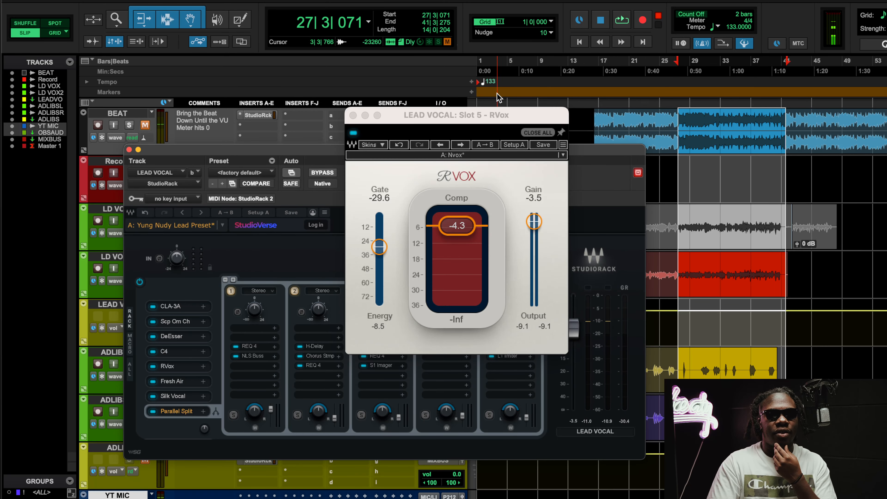
{"action": "left_click_drag", "start_coordinate": [480, 117], "coordinate": [421, 135]}
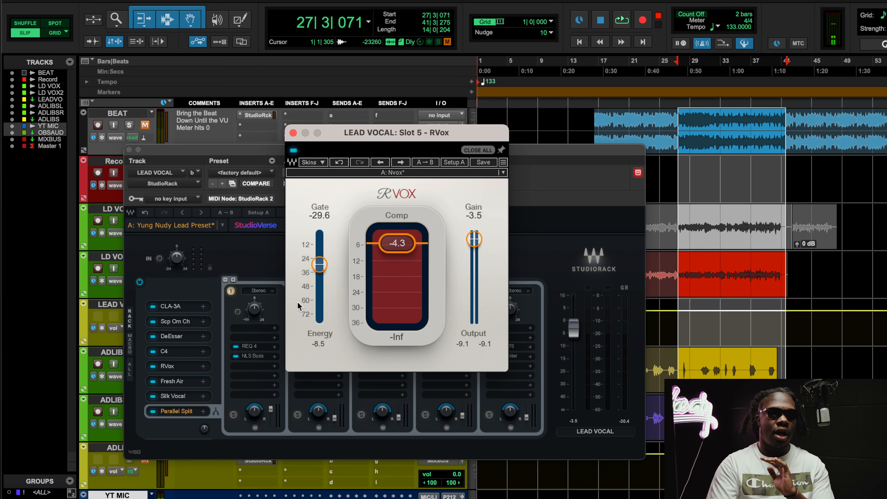
Open the REQ 4 in the first parallel split rack, set band 1's Q to 1.41 and close the plug-in
{"action": "left_click", "coordinate": [256, 345]}
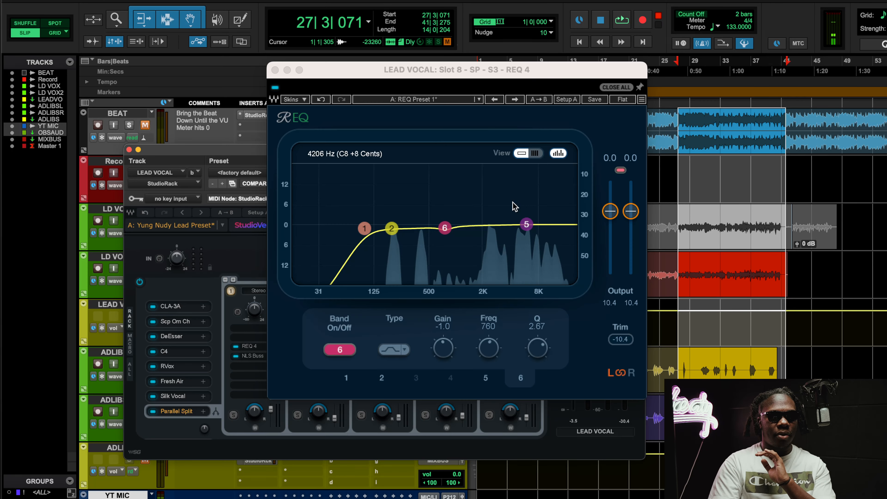
{"action": "mouse_move", "coordinate": [540, 350]}
{"action": "left_mouse_down"}
{"action": "mouse_move", "coordinate": [540, 332]}
{"action": "mouse_move", "coordinate": [542, 342]}
{"action": "left_mouse_up"}
{"action": "left_click", "coordinate": [364, 229]}
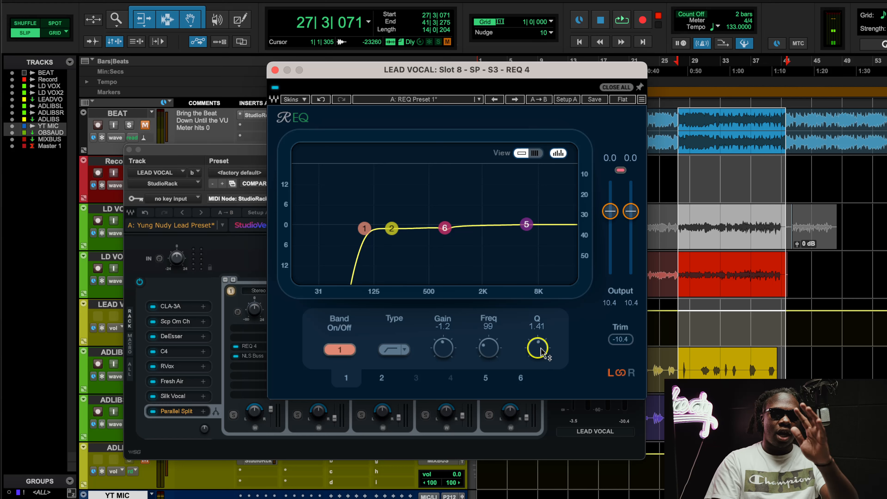
{"action": "left_click_drag", "start_coordinate": [542, 351], "coordinate": [537, 331]}
{"action": "left_click", "coordinate": [325, 98]}
{"action": "left_click", "coordinate": [326, 99]}
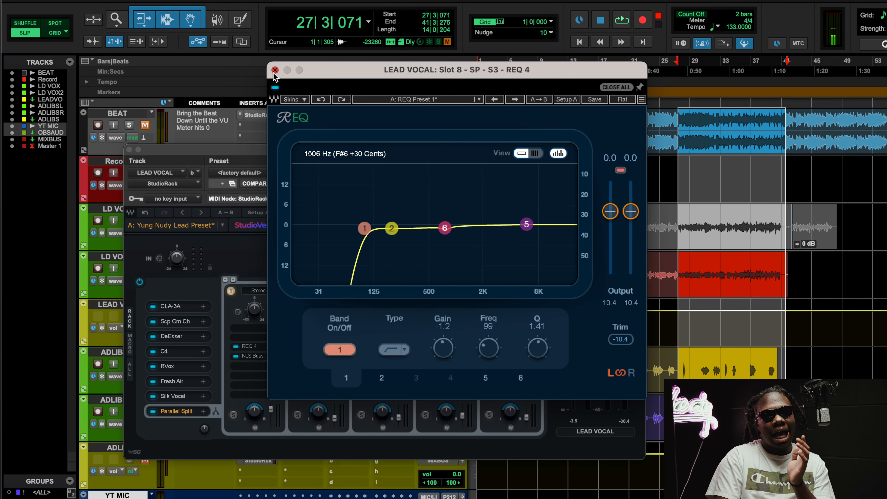
{"action": "left_click", "coordinate": [275, 70]}
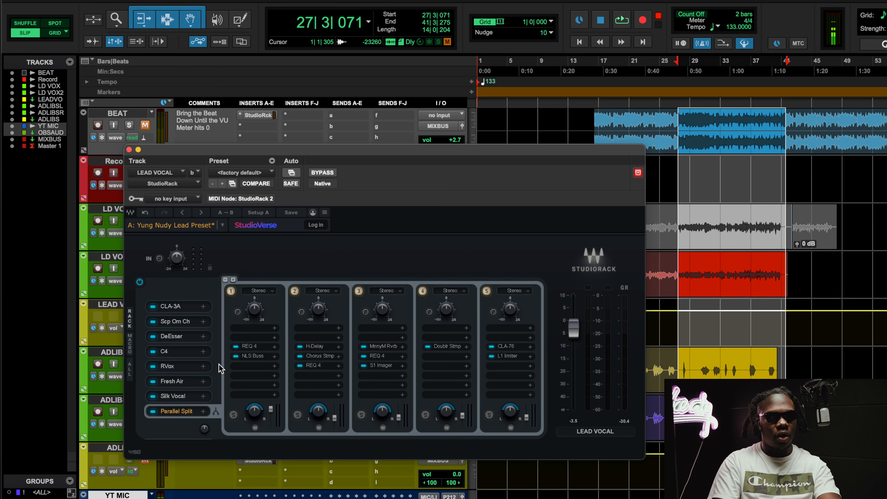
Play the selection, compare the lead vocal with RVox bypassed and active, and listen with the BEAT track unmuted
{"action": "key", "text": "space"}
{"action": "left_click", "coordinate": [168, 366]}
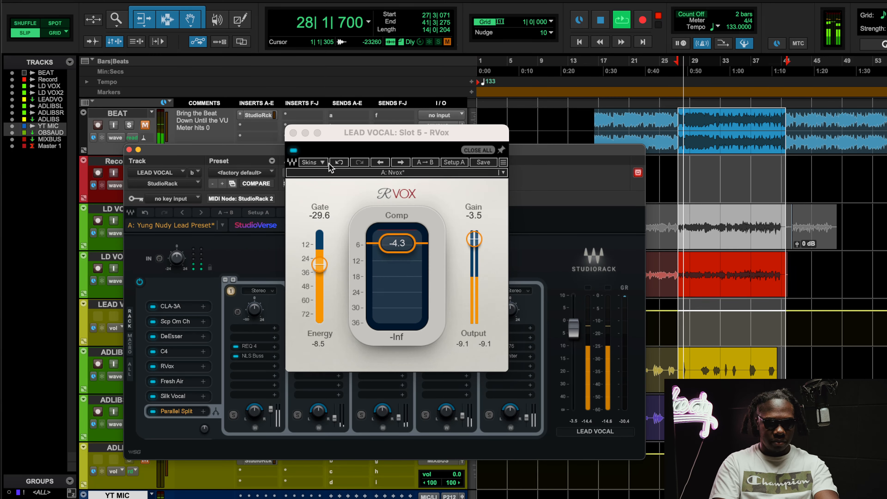
{"action": "left_click", "coordinate": [292, 150]}
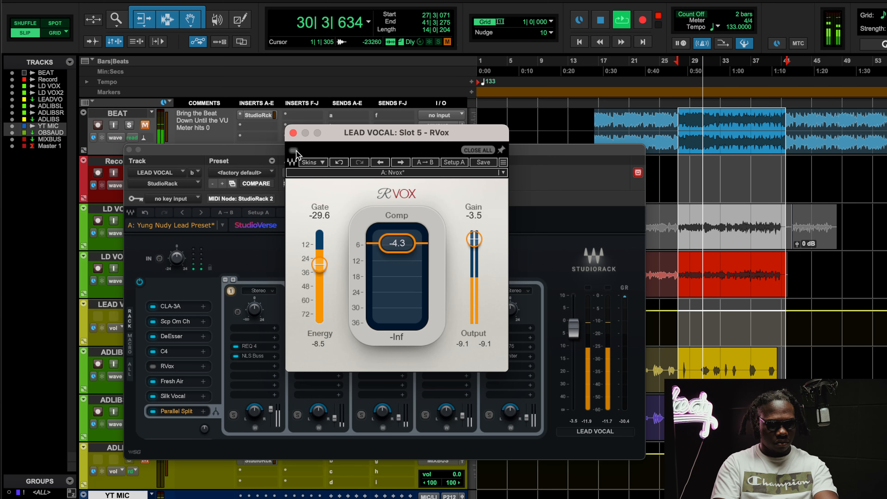
{"action": "left_click", "coordinate": [293, 151]}
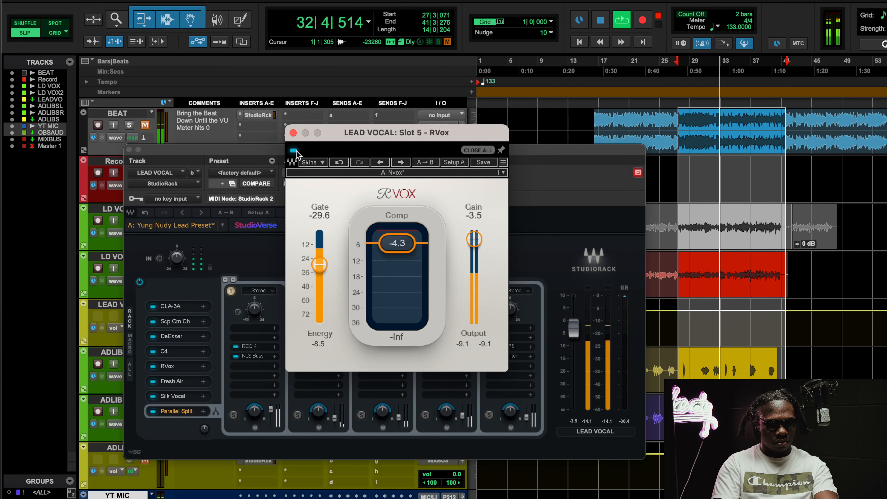
{"action": "left_click", "coordinate": [293, 151]}
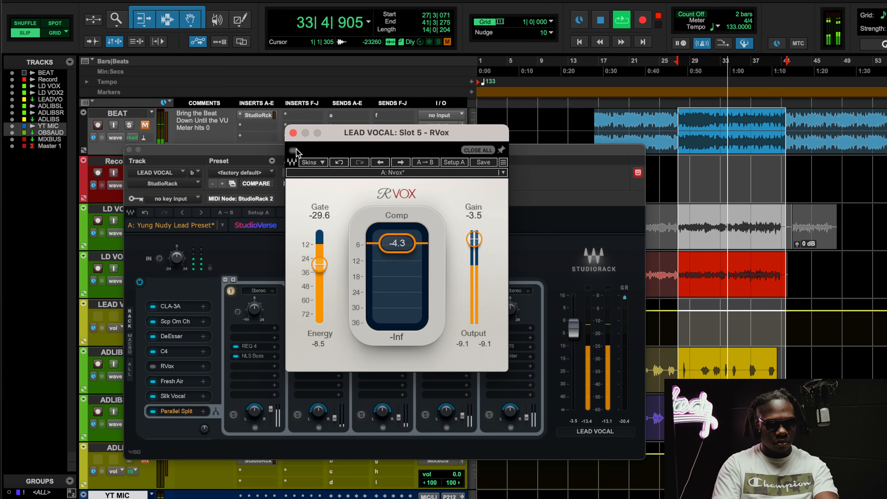
{"action": "left_click", "coordinate": [294, 151]}
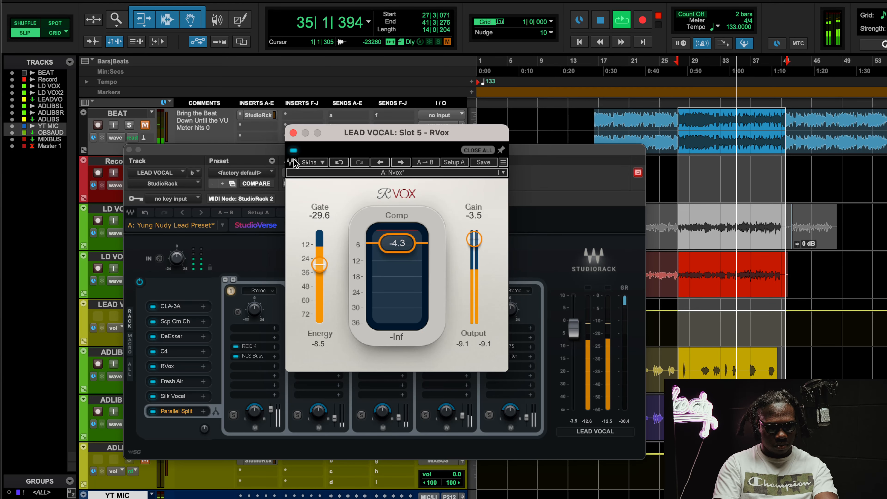
{"action": "left_click", "coordinate": [145, 124]}
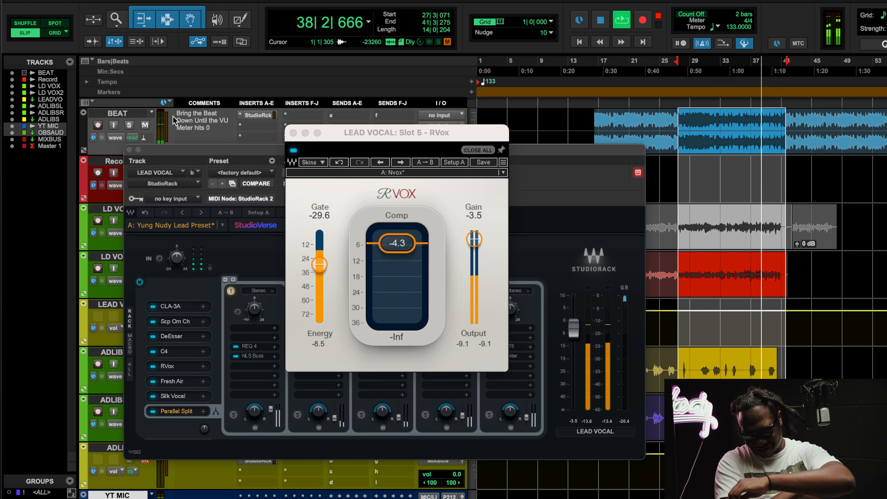
{"action": "key", "text": "space"}
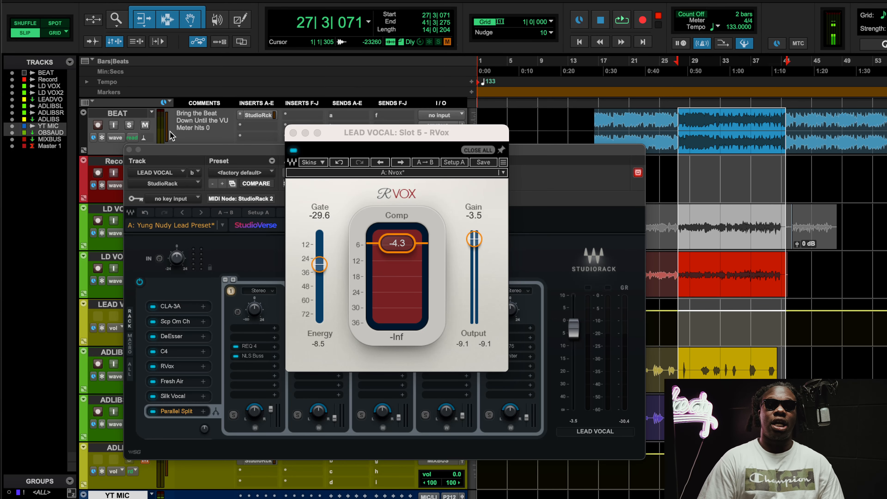
Open the Fresh Air plug-in in the LEAD VOCAL StudioRack and play the selection together with the beat
{"action": "left_click", "coordinate": [191, 381]}
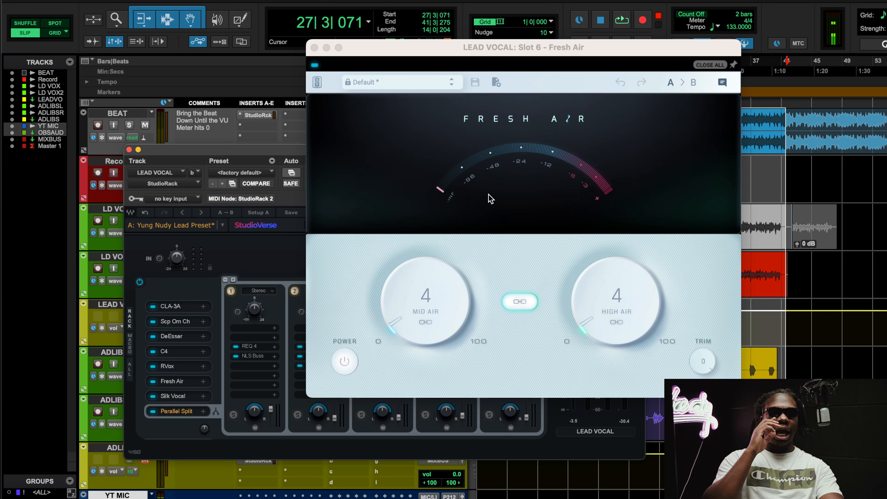
{"action": "mouse_move", "coordinate": [491, 199]}
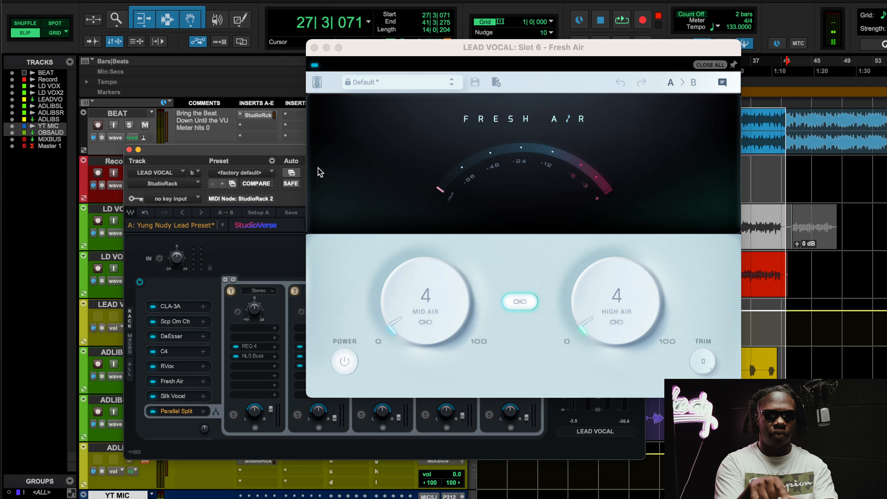
{"action": "key", "text": "space"}
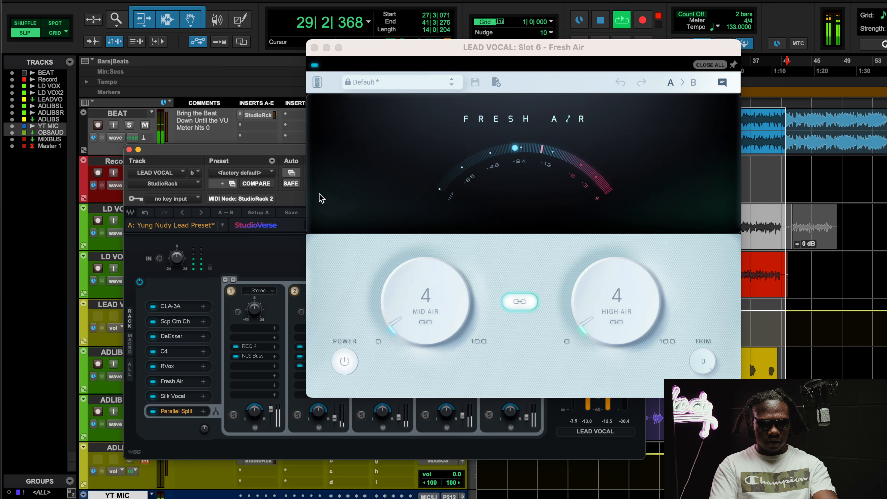
Mute the BEAT track, compare the lead vocal with Fresh Air bypassed and active, then stop playback and close the plug-in
{"action": "left_click", "coordinate": [145, 125]}
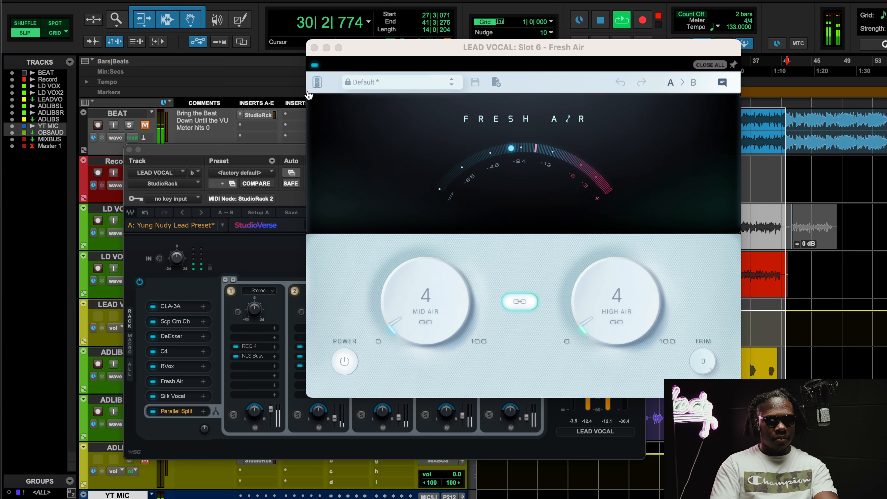
{"action": "left_click", "coordinate": [315, 66]}
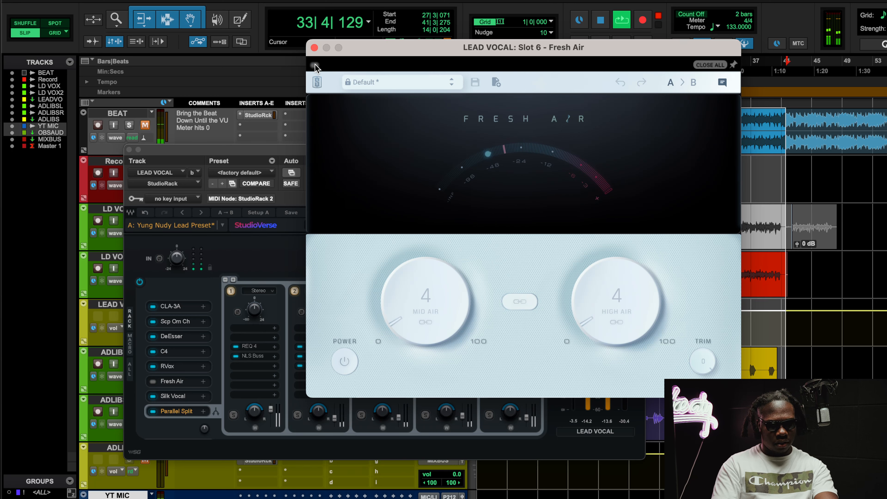
{"action": "left_click", "coordinate": [315, 65]}
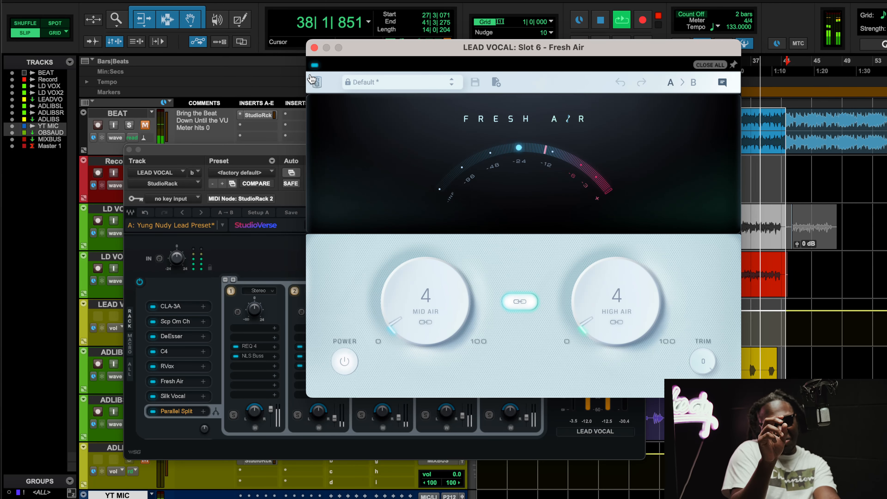
{"action": "left_click", "coordinate": [314, 65]}
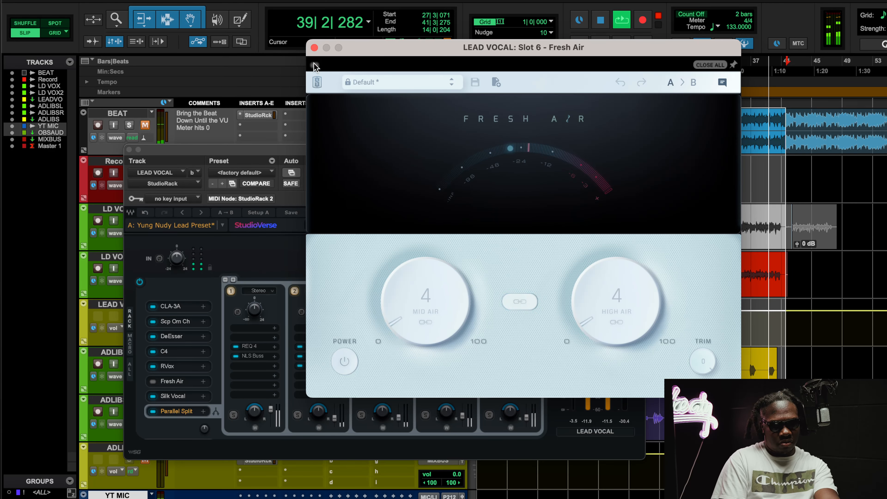
{"action": "left_click", "coordinate": [315, 64]}
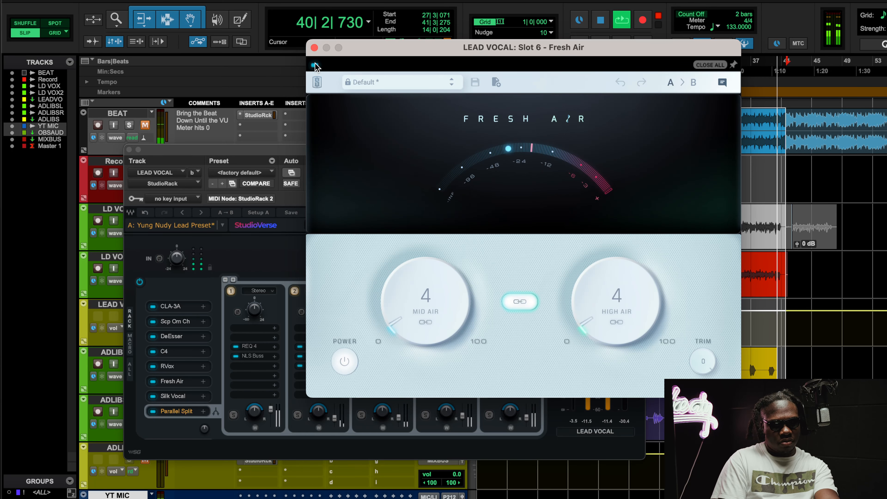
{"action": "key", "text": "space"}
{"action": "left_click", "coordinate": [314, 47]}
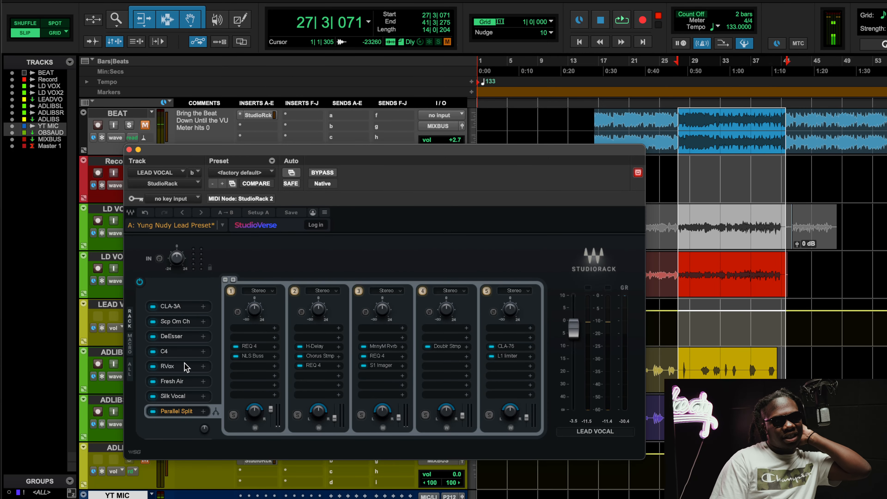
Open the Silk Vocal plug-in in the LEAD VOCAL StudioRack and move its window lower, clear of the transport area
{"action": "left_click", "coordinate": [167, 399]}
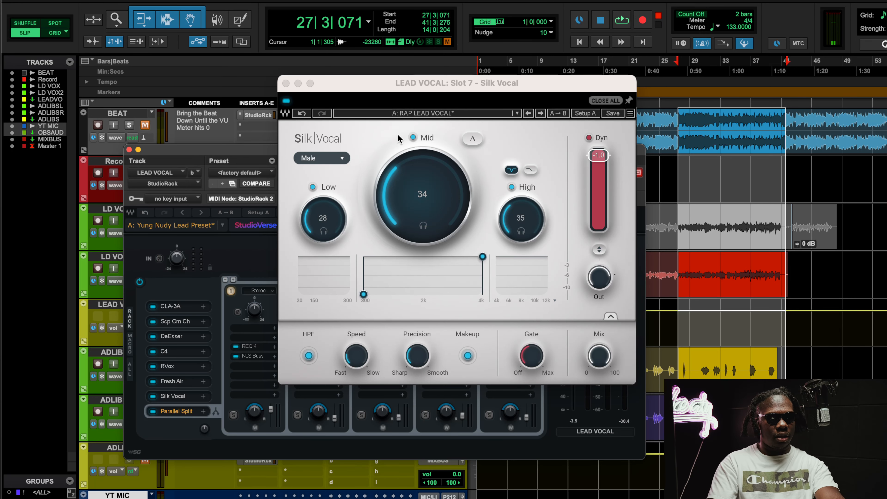
{"action": "left_click", "coordinate": [176, 382]}
{"action": "left_click", "coordinate": [175, 396]}
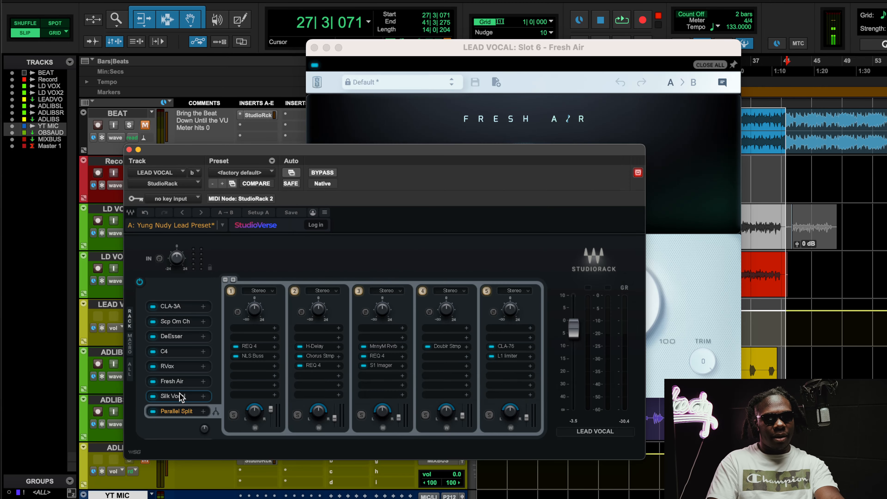
{"action": "left_click_drag", "start_coordinate": [423, 79], "coordinate": [422, 120]}
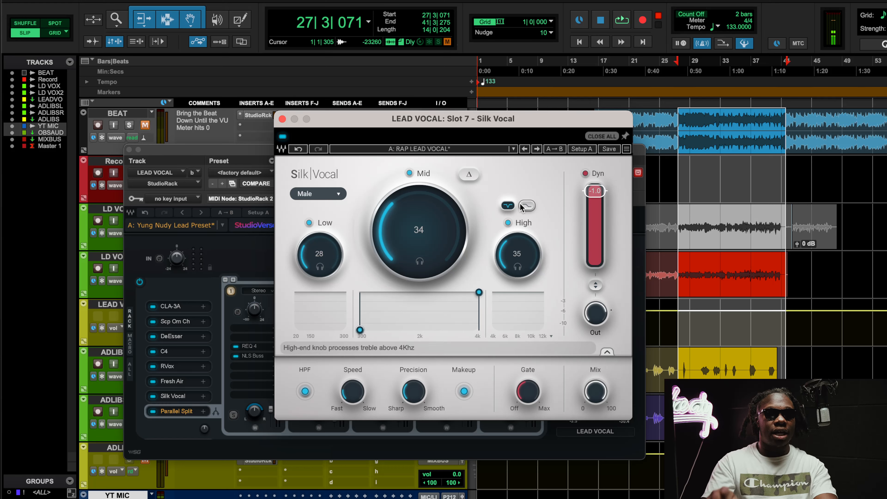
Play the selection, compare the lead vocal with Silk Vocal bypassed and active, and close the plug-in after stopping playback
{"action": "key", "text": "space"}
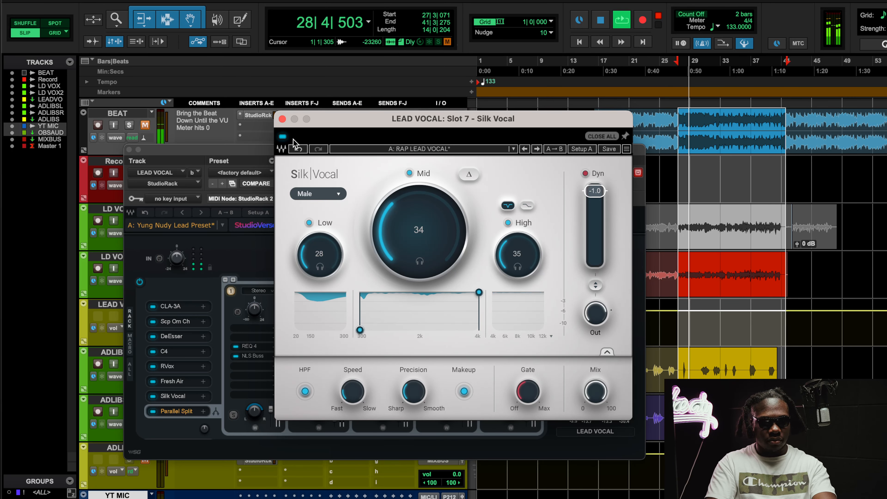
{"action": "left_click", "coordinate": [283, 136]}
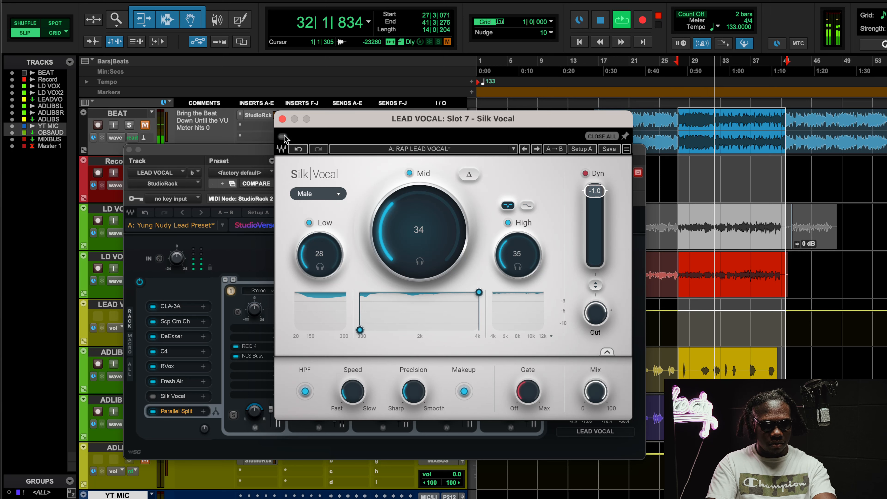
{"action": "left_click", "coordinate": [283, 136]}
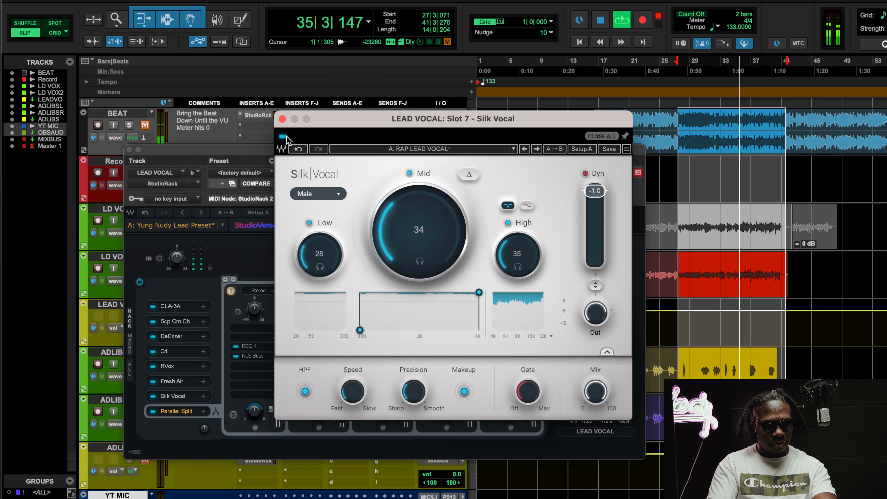
{"action": "left_click", "coordinate": [284, 136]}
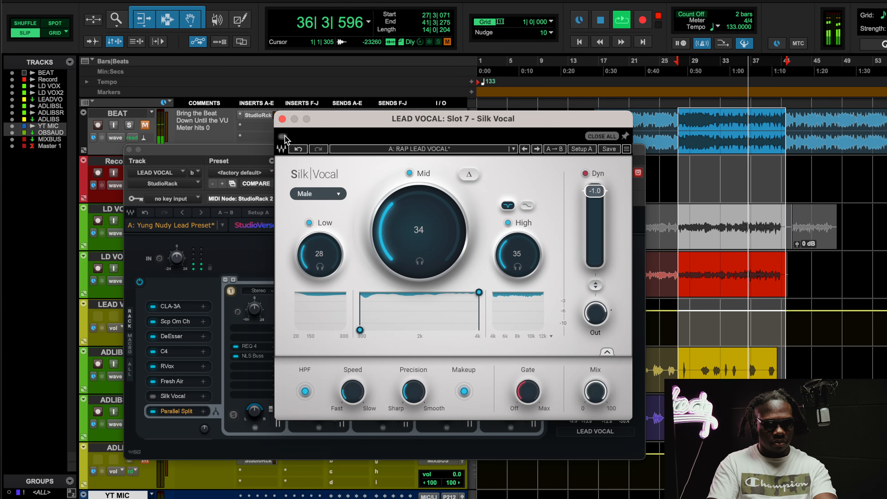
{"action": "left_click", "coordinate": [283, 136]}
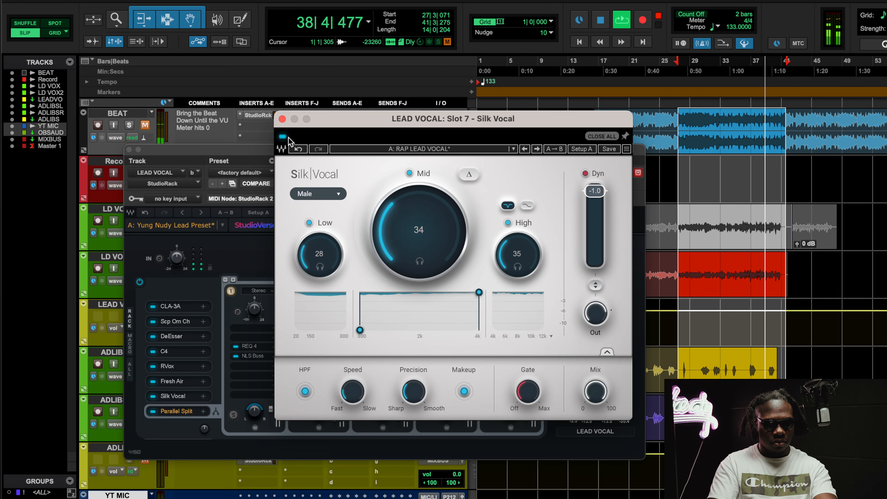
{"action": "key", "text": "space"}
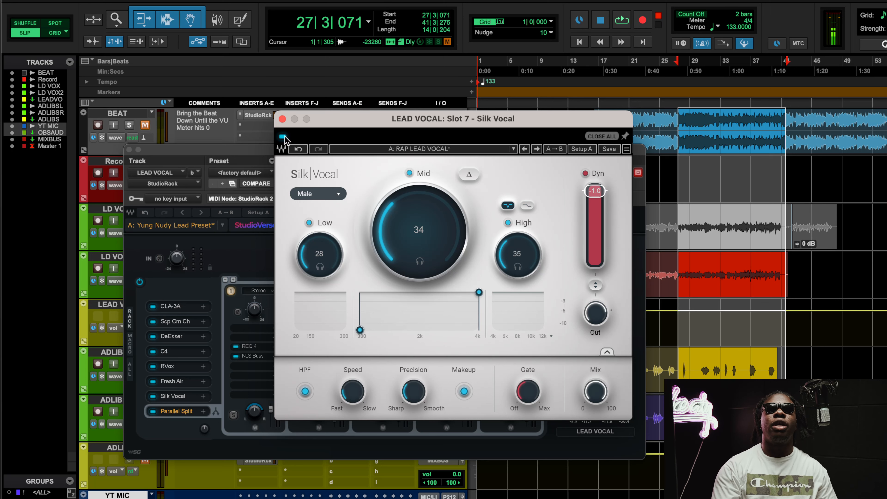
{"action": "left_click", "coordinate": [282, 119]}
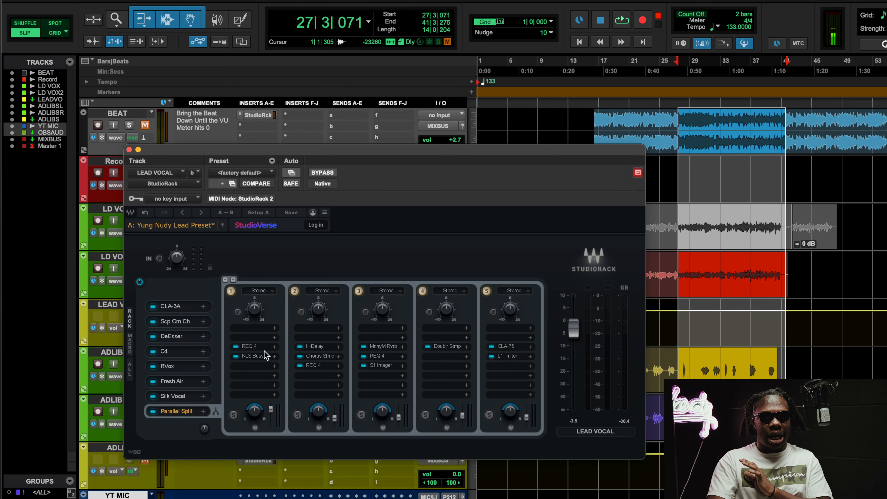
Open the REQ 4 in the first parallel split rack, check bands 5 and 1 during playback, and compare the EQ bypassed and active
{"action": "left_click", "coordinate": [251, 348]}
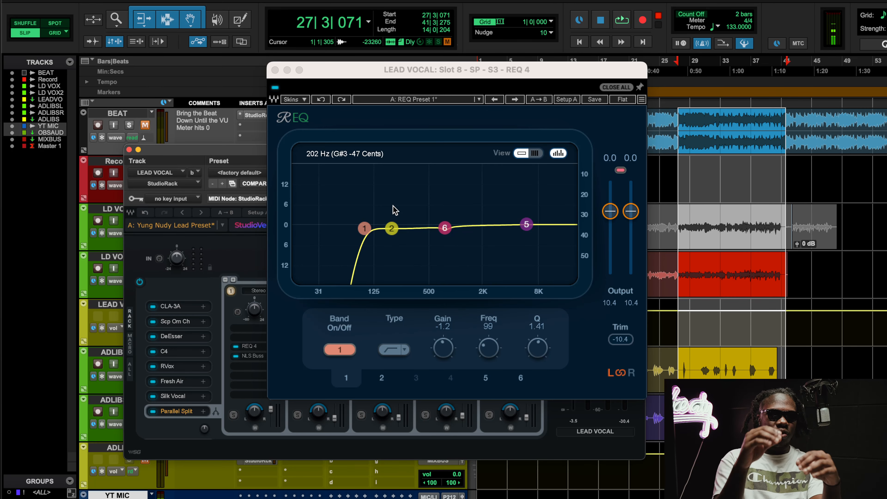
{"action": "key", "text": "space"}
{"action": "left_click", "coordinate": [526, 225]}
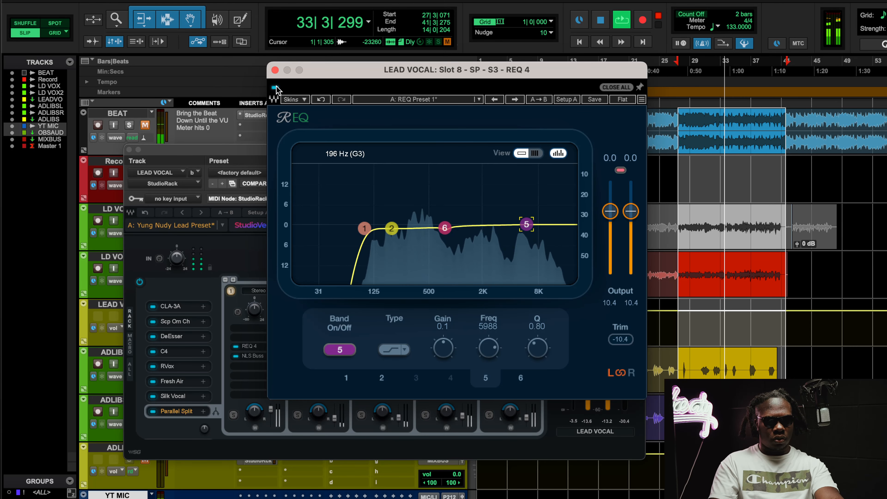
{"action": "left_click", "coordinate": [365, 228]}
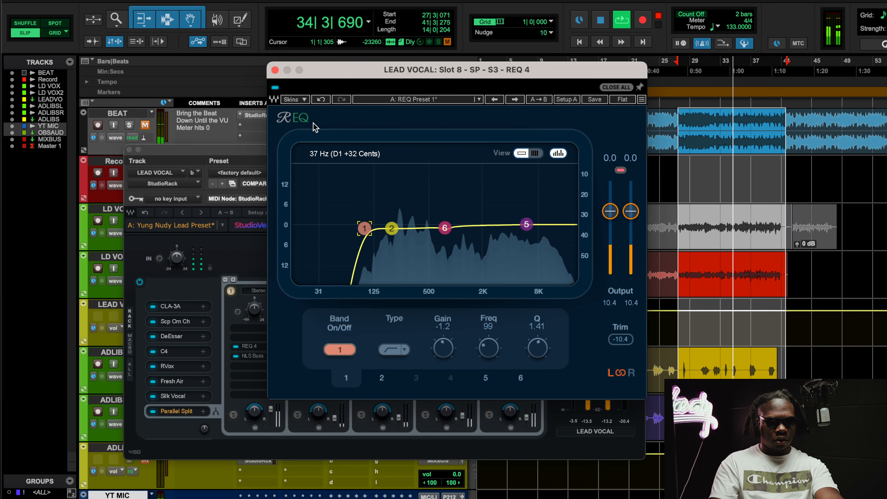
{"action": "left_click", "coordinate": [275, 88]}
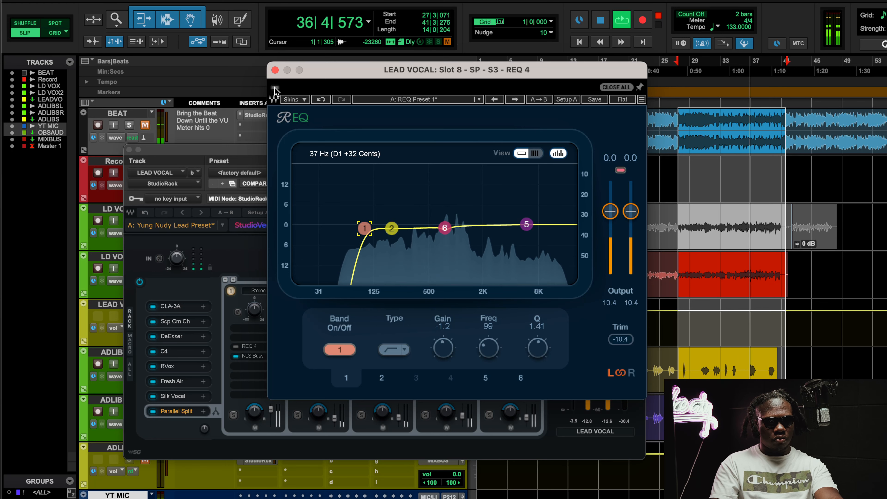
{"action": "left_click", "coordinate": [275, 87]}
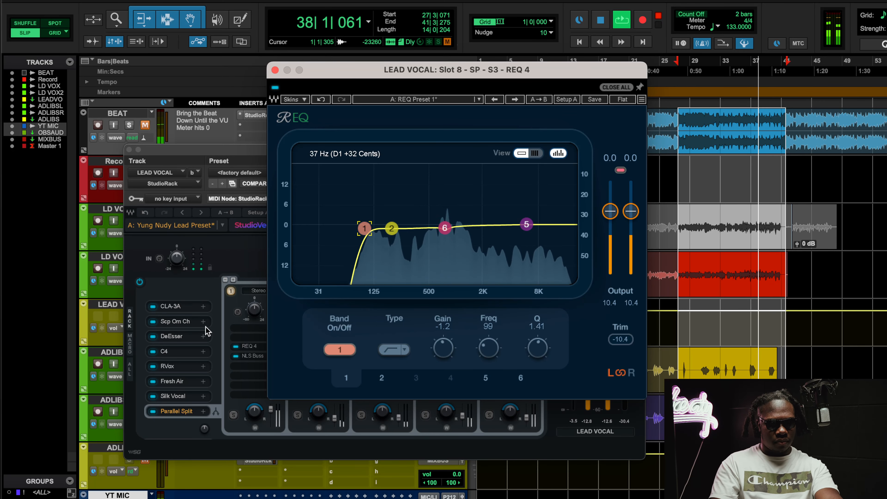
Look at the filter settings in the Scheps Omni Channel of the LEAD VOCAL StudioRack, stop playback and close the plug-in
{"action": "left_click", "coordinate": [176, 321]}
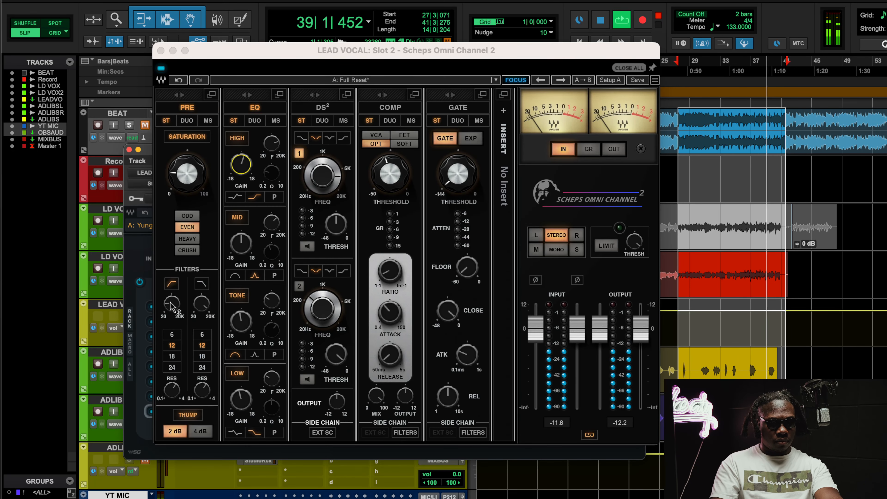
{"action": "left_click", "coordinate": [160, 50]}
{"action": "key", "text": "space"}
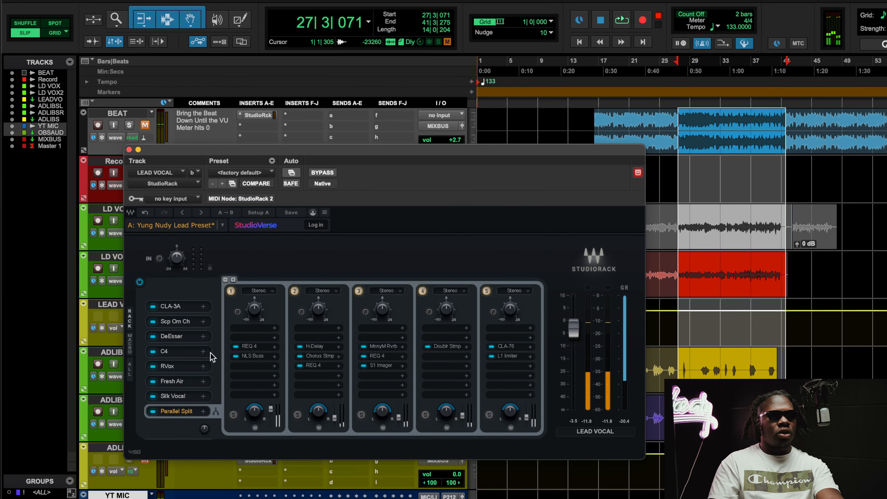
{"action": "left_click", "coordinate": [173, 311]}
{"action": "left_click", "coordinate": [174, 321]}
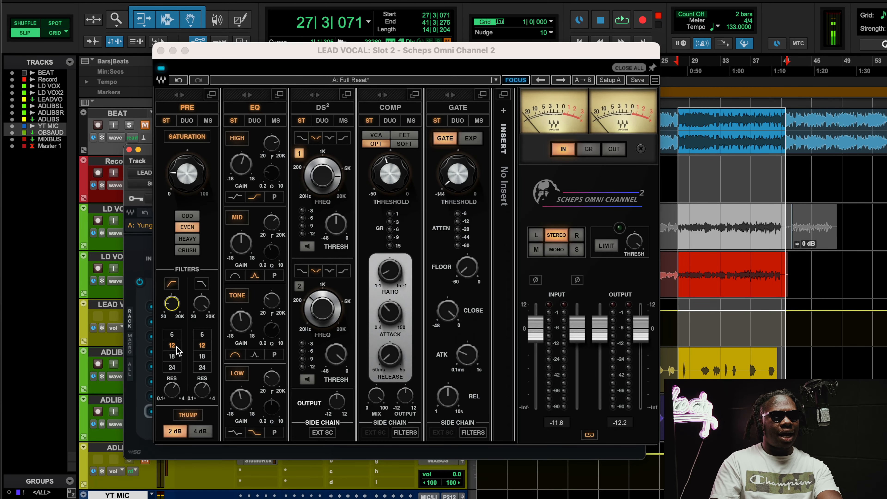
{"action": "left_click", "coordinate": [160, 51]}
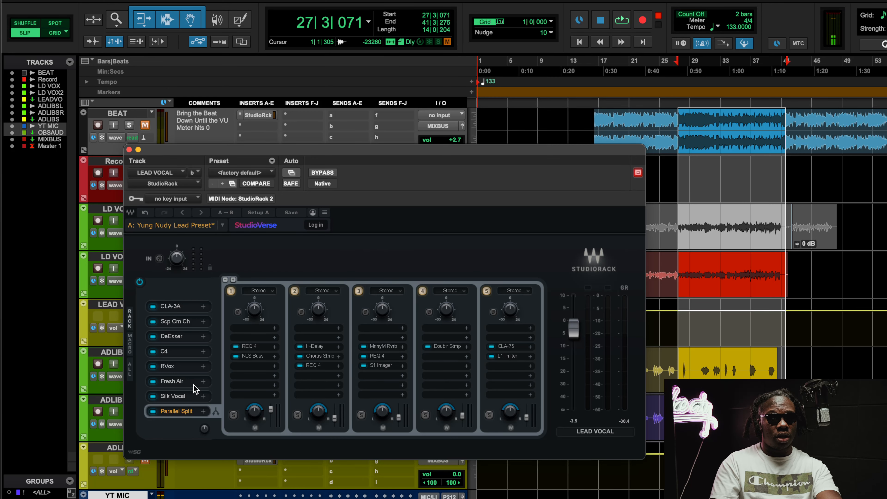
Reopen the REQ 4 in the first parallel split rack and inspect the settings of bands 2, 5 and 6
{"action": "left_click", "coordinate": [257, 346]}
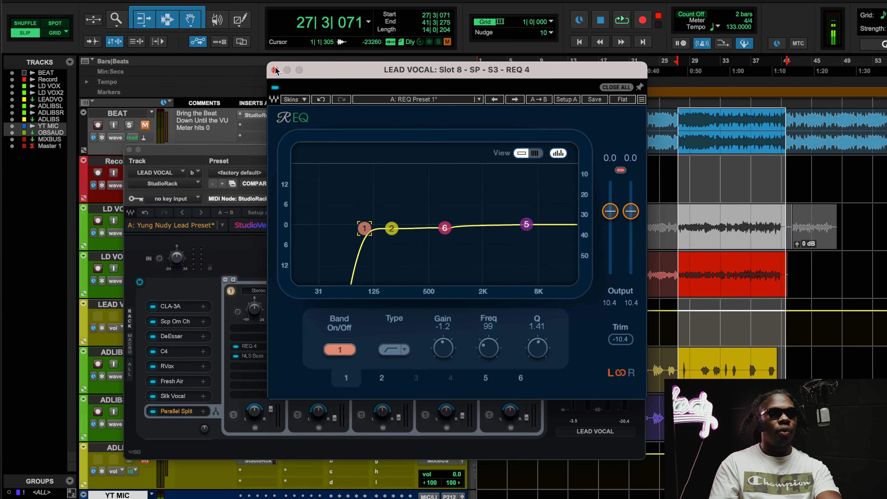
{"action": "left_click", "coordinate": [274, 70]}
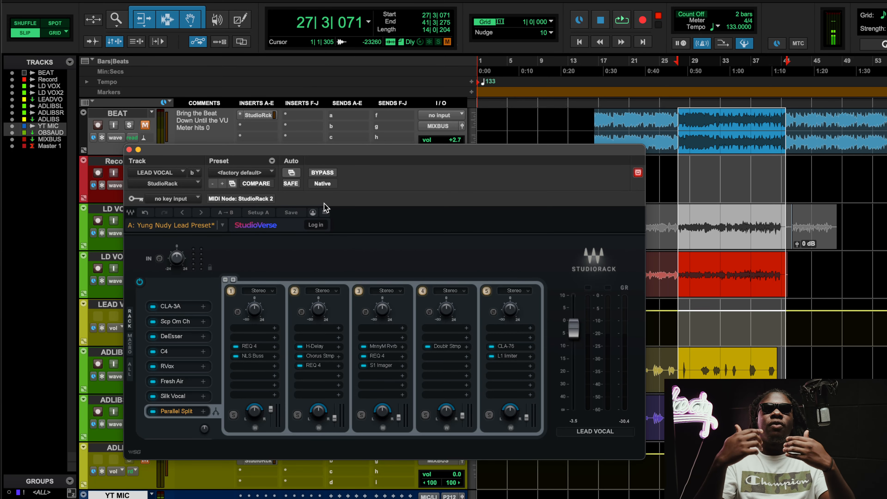
{"action": "left_click", "coordinate": [255, 345]}
{"action": "left_click", "coordinate": [392, 229]}
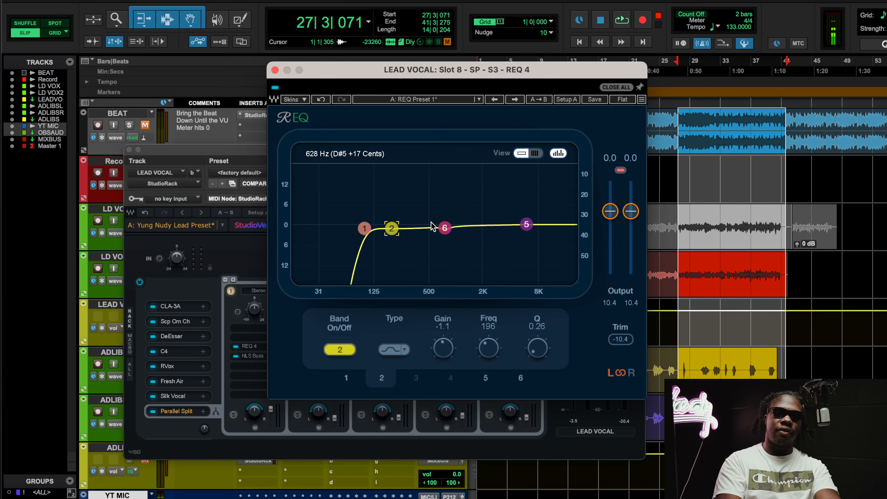
{"action": "left_click", "coordinate": [526, 224]}
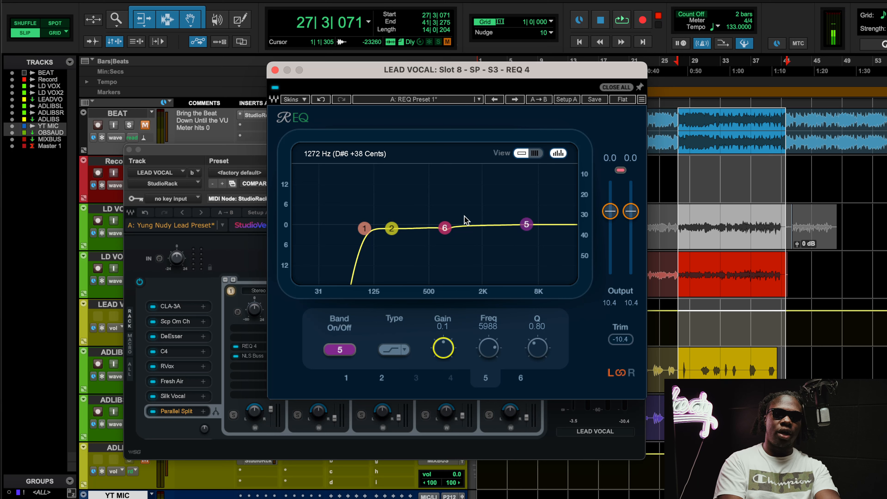
{"action": "left_click", "coordinate": [444, 227]}
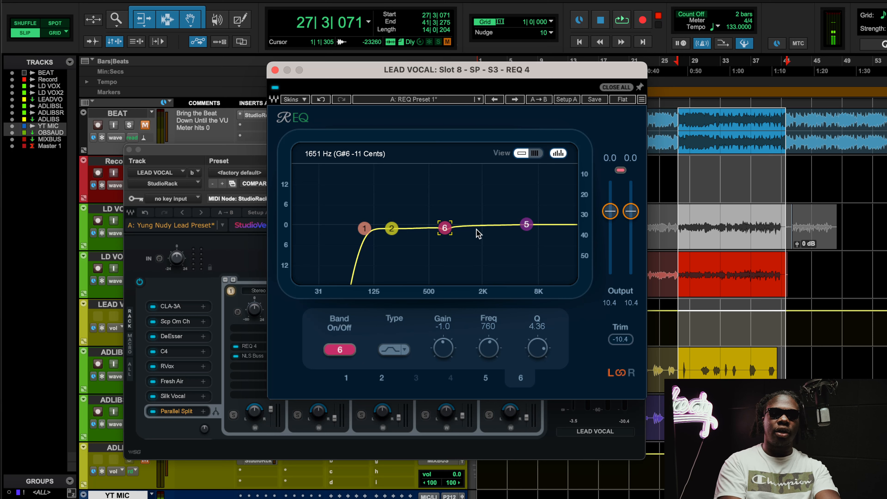
Play the selection, compare REQ 4 band 6 switched off and on, then close the EQ and stop playback
{"action": "key", "text": "space"}
{"action": "left_click", "coordinate": [344, 350]}
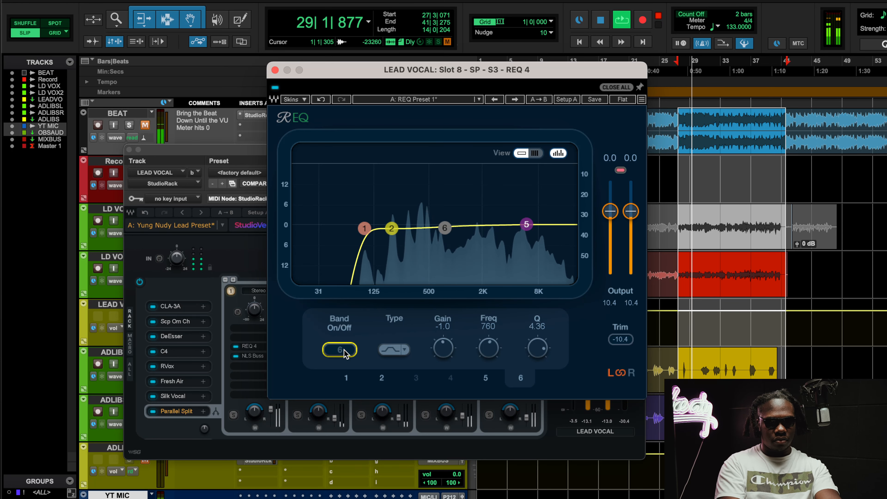
{"action": "left_click", "coordinate": [345, 350]}
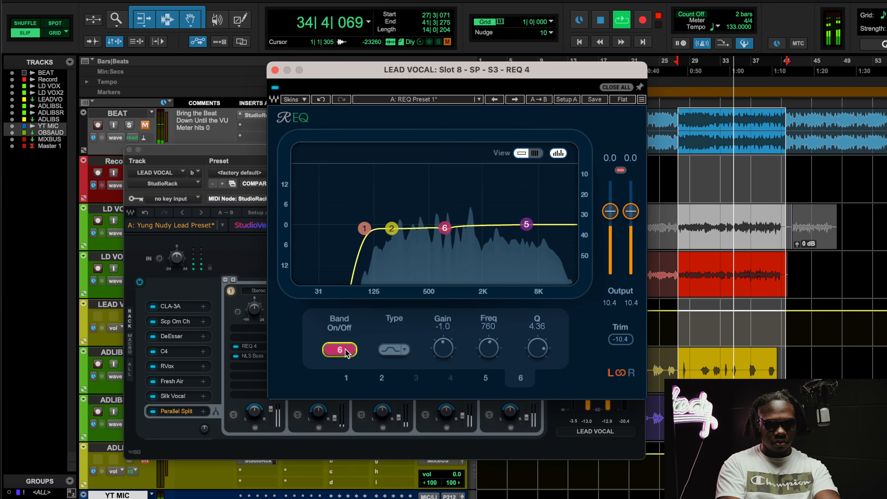
{"action": "left_click", "coordinate": [276, 71]}
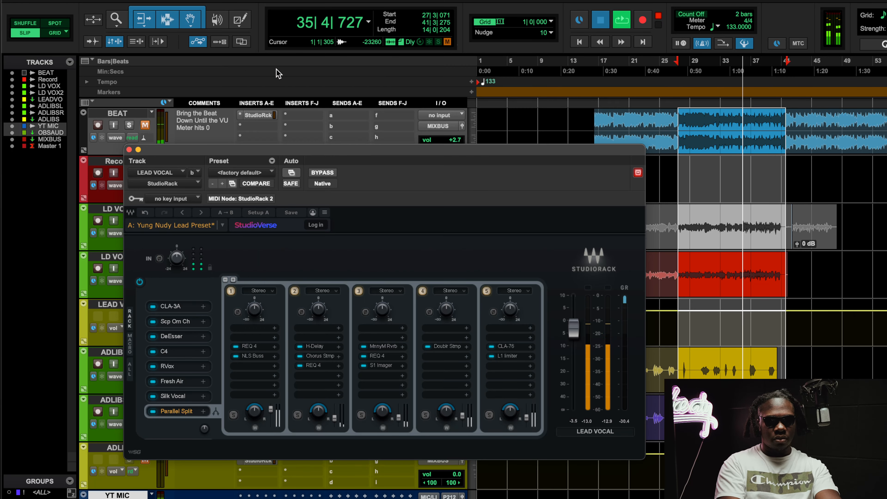
{"action": "key", "text": "space"}
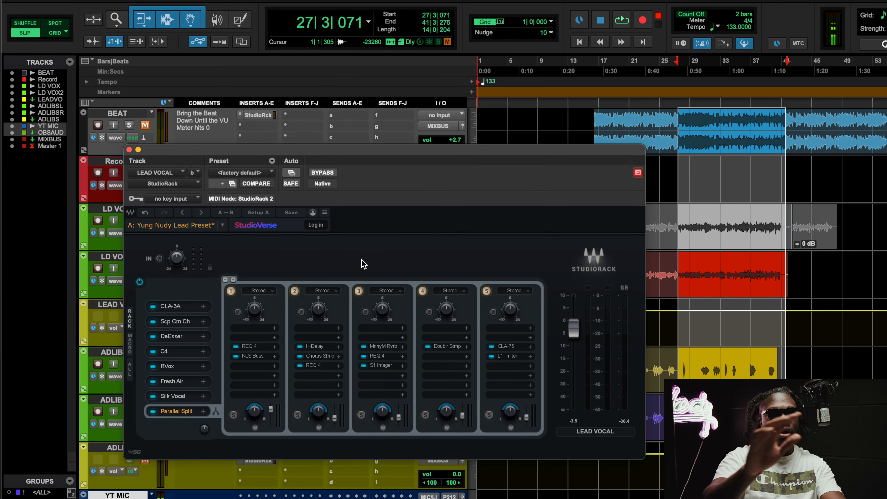
Open the NLS Buss in the first parallel split rack and compare it bypassed and active during playback with the BEAT track unmuted
{"action": "left_click", "coordinate": [244, 356]}
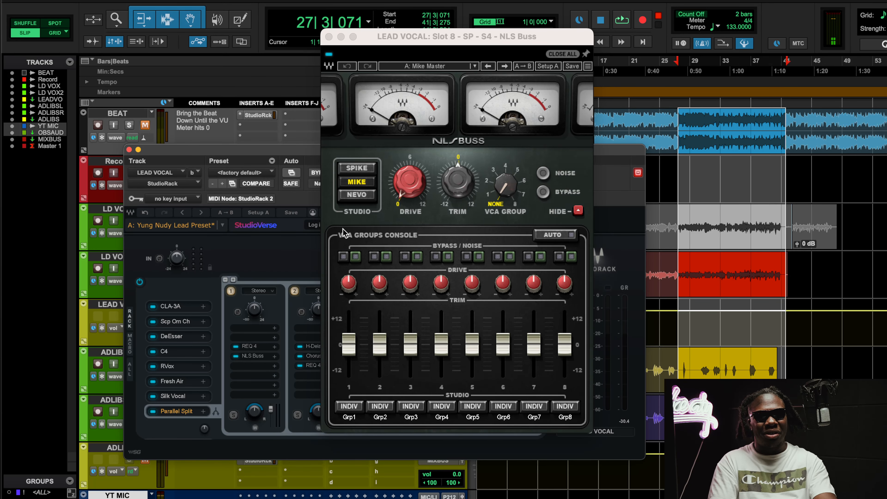
{"action": "key", "text": "space"}
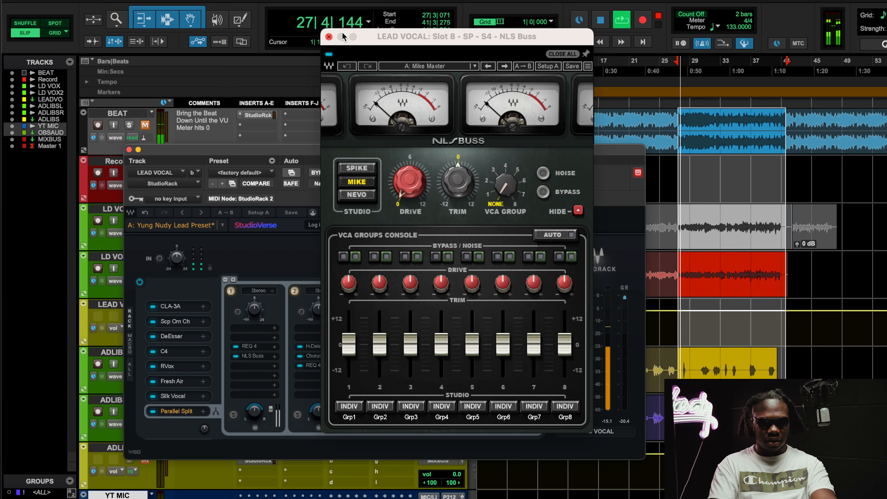
{"action": "left_click", "coordinate": [329, 56]}
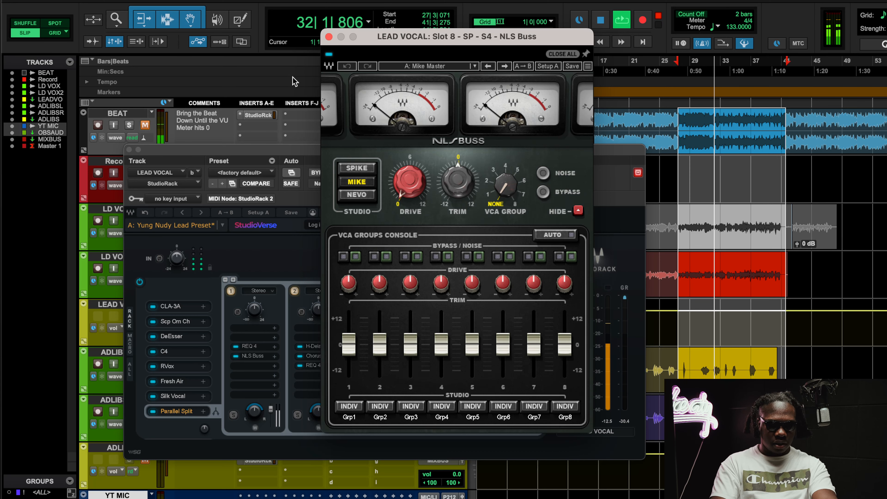
{"action": "left_click", "coordinate": [143, 126]}
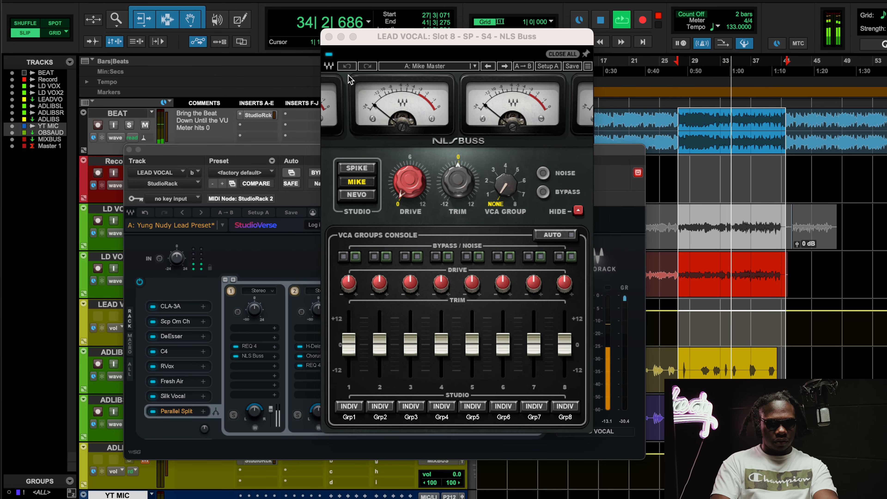
{"action": "left_click", "coordinate": [328, 55]}
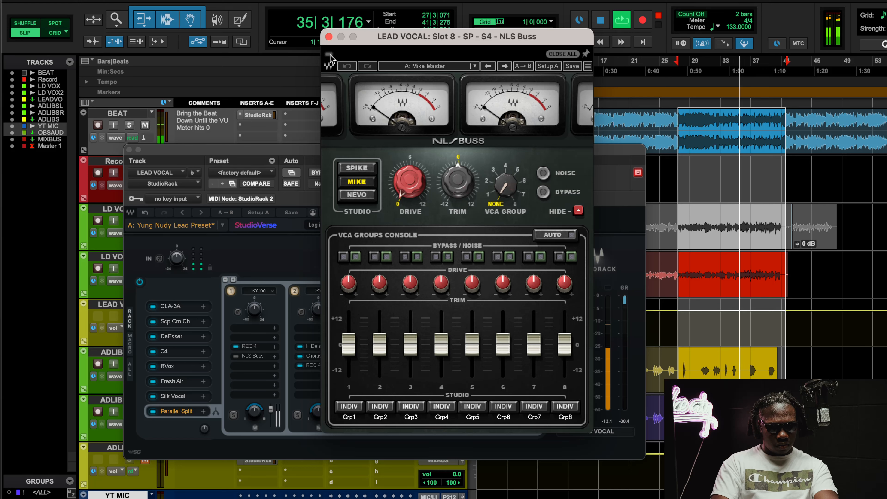
{"action": "left_click", "coordinate": [328, 54]}
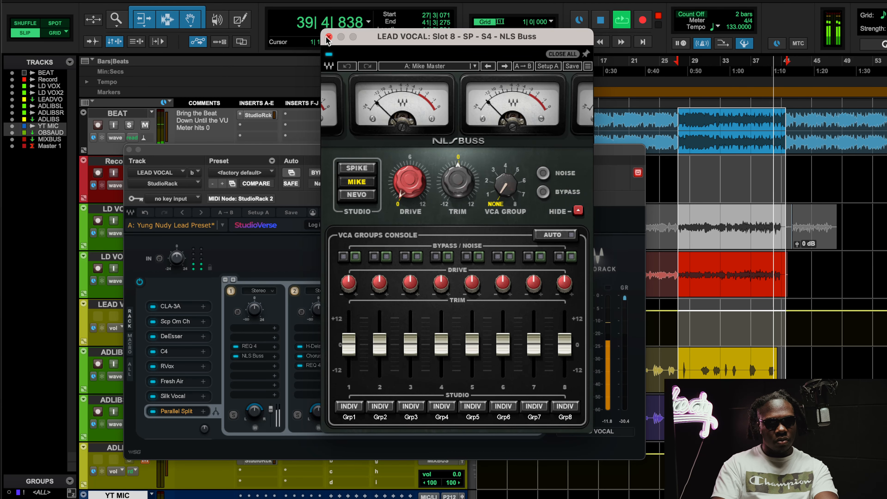
{"action": "key", "text": "space"}
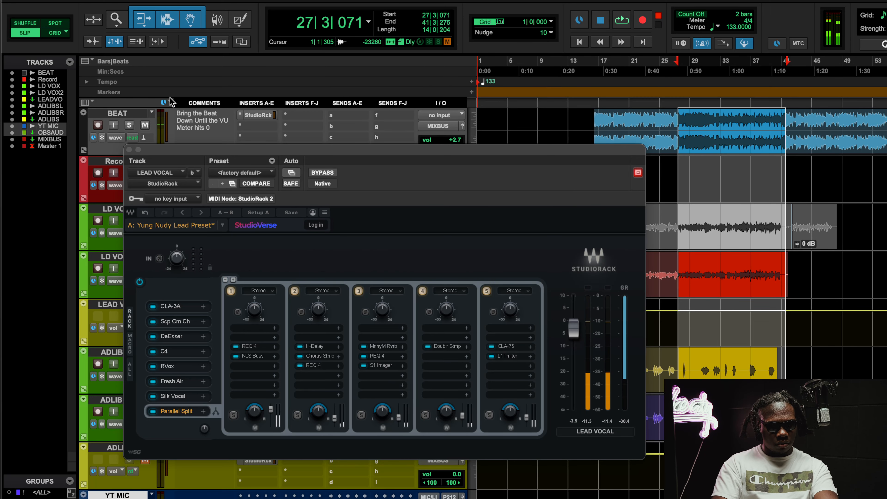
Look at the H-Delay in the second split rack, recheck the NLS Buss in the first rack, and reopen the H-Delay
{"action": "left_click", "coordinate": [321, 348]}
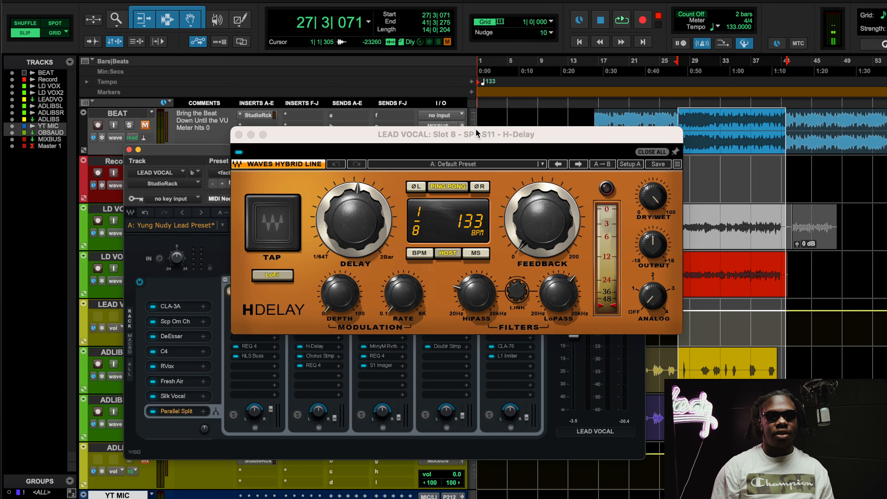
{"action": "left_click", "coordinate": [253, 355]}
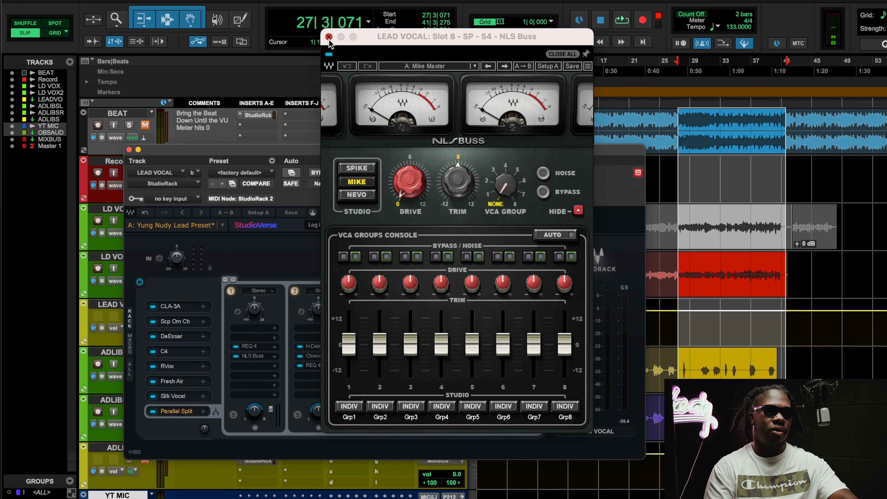
{"action": "left_click", "coordinate": [329, 37]}
{"action": "left_click", "coordinate": [320, 348]}
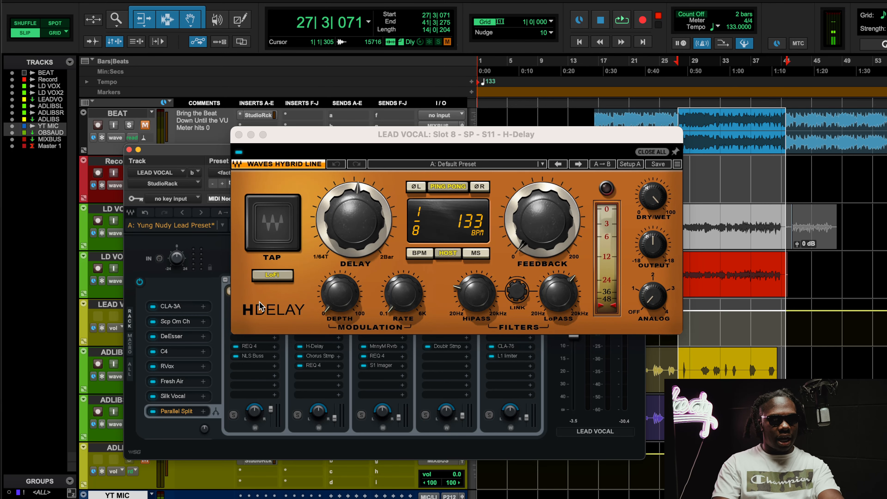
Check the saturation section of the Scheps Omni Channel, revisit the NLS Buss in the first split rack, and close both plug-ins
{"action": "left_click", "coordinate": [178, 321]}
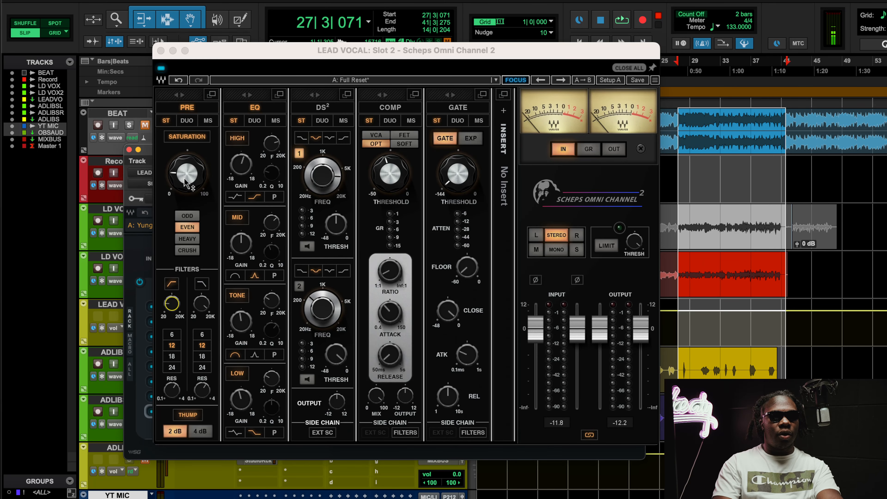
{"action": "left_click", "coordinate": [161, 50]}
{"action": "left_click", "coordinate": [253, 356]}
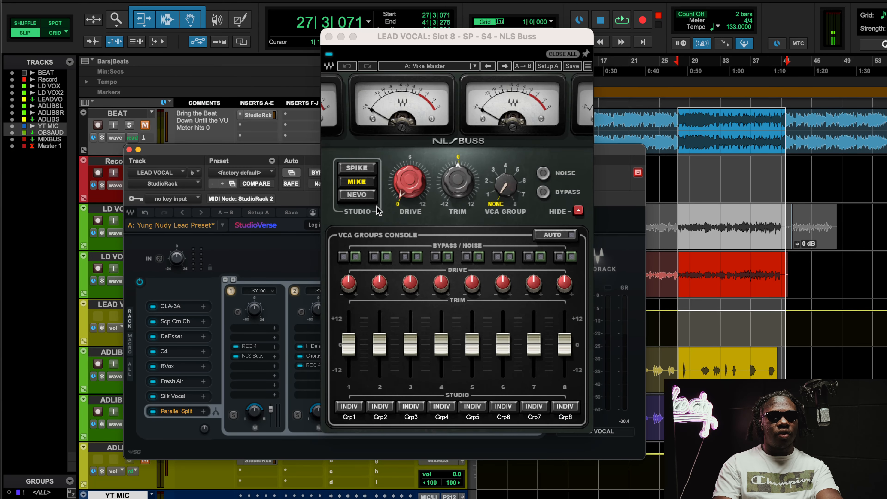
{"action": "left_click", "coordinate": [325, 34]}
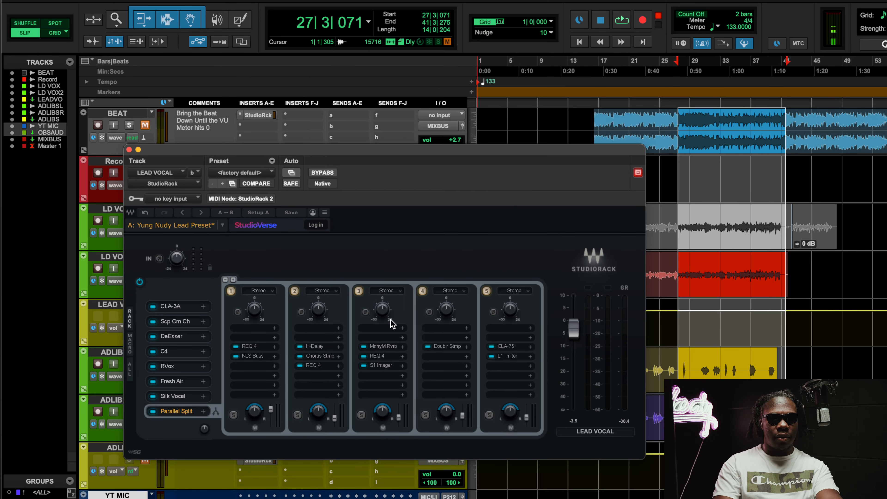
Inspect the H-Delay, Chorus Stomp and REQ 4 in the second parallel split rack, closing the EQ when done
{"action": "left_click", "coordinate": [314, 346]}
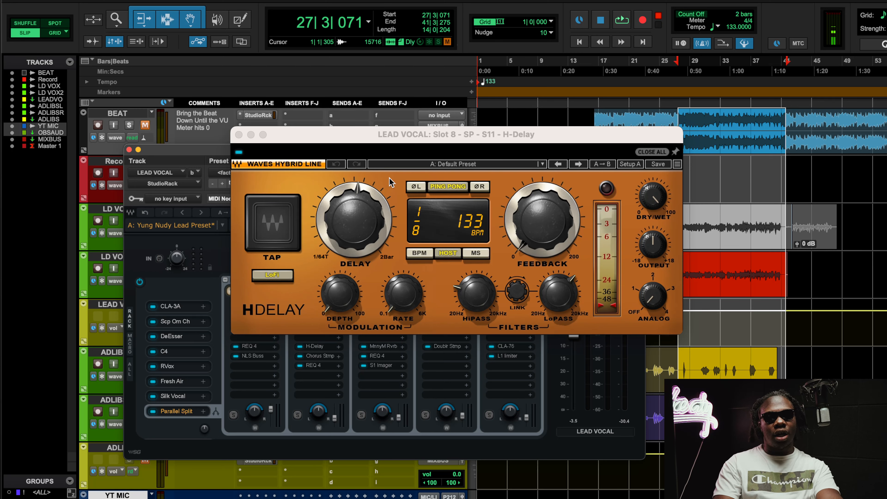
{"action": "left_click", "coordinate": [323, 353]}
{"action": "left_click", "coordinate": [323, 353]}
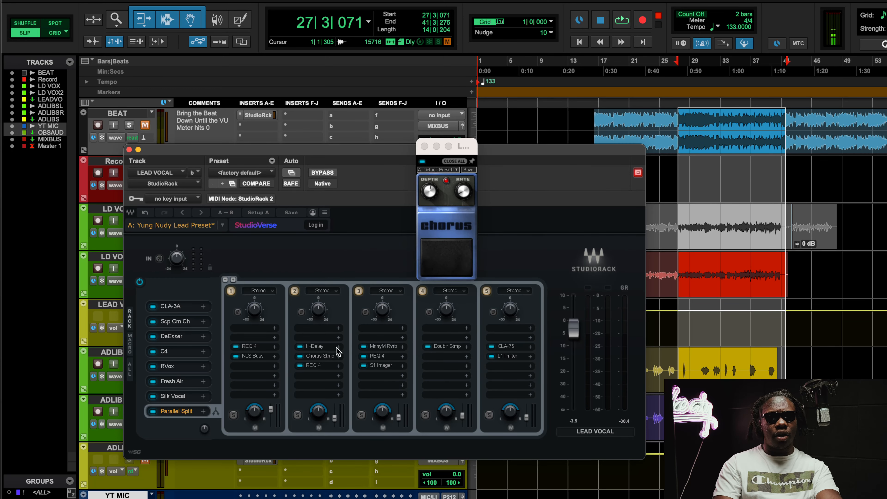
{"action": "left_click", "coordinate": [322, 365]}
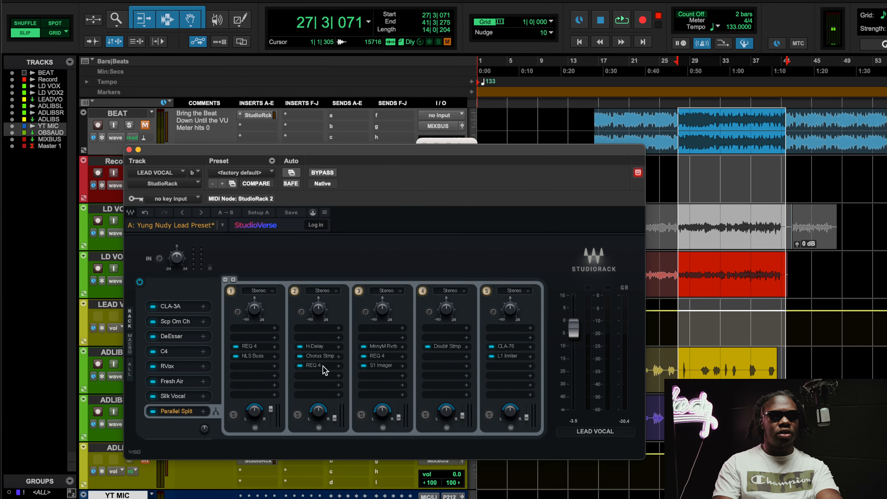
{"action": "left_click", "coordinate": [275, 70]}
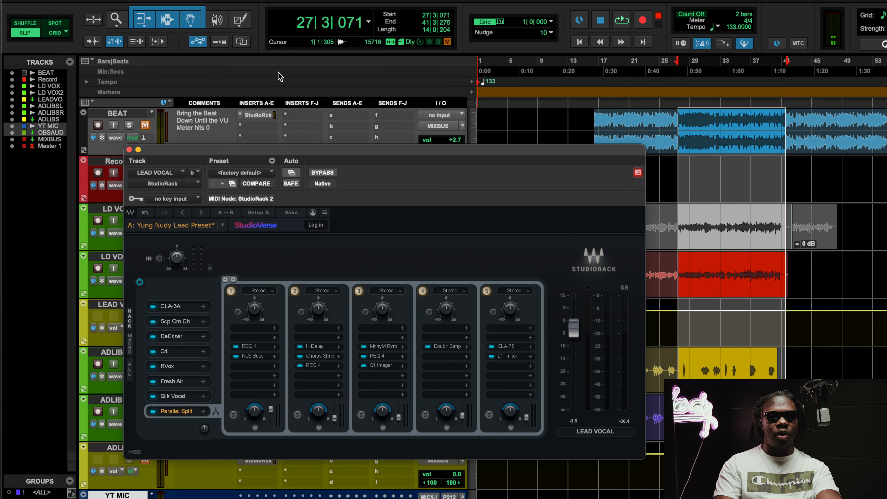
Audition the second split rack louder by raising its fader to about -0.6 dB during playback, undo the level change and stop playback
{"action": "key", "text": "space"}
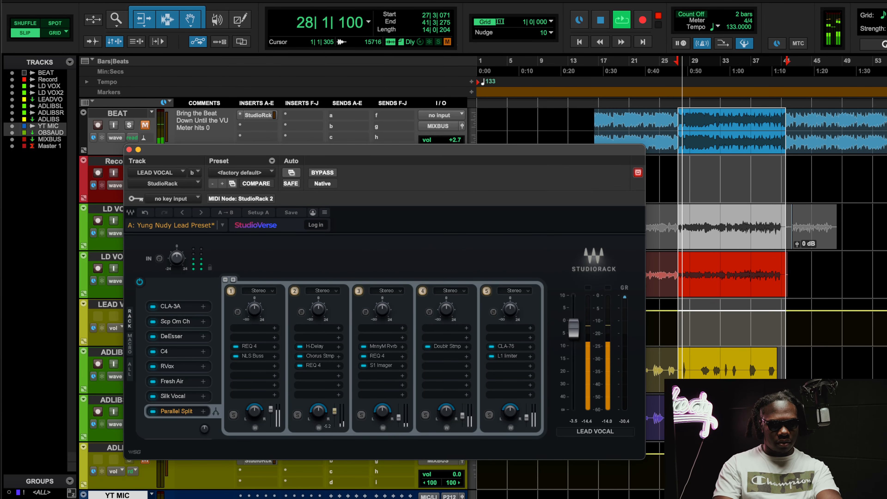
{"action": "left_click_drag", "start_coordinate": [334, 419], "coordinate": [334, 409]}
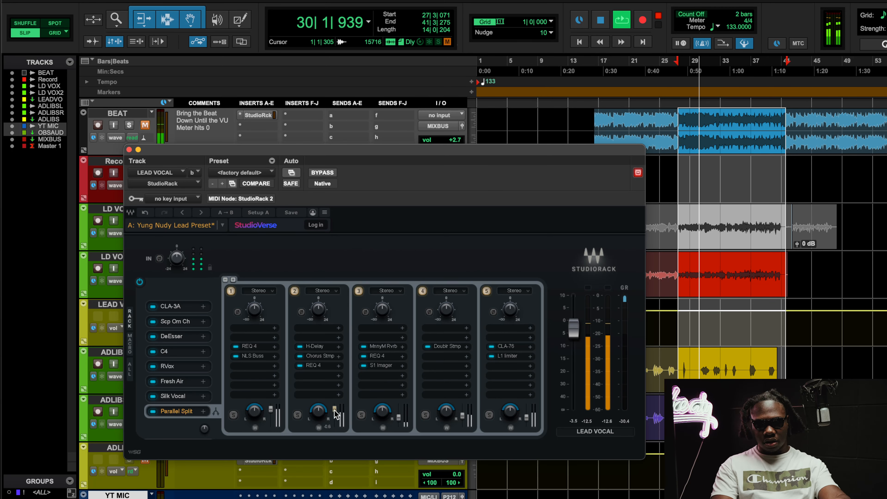
{"action": "left_click", "coordinate": [146, 213]}
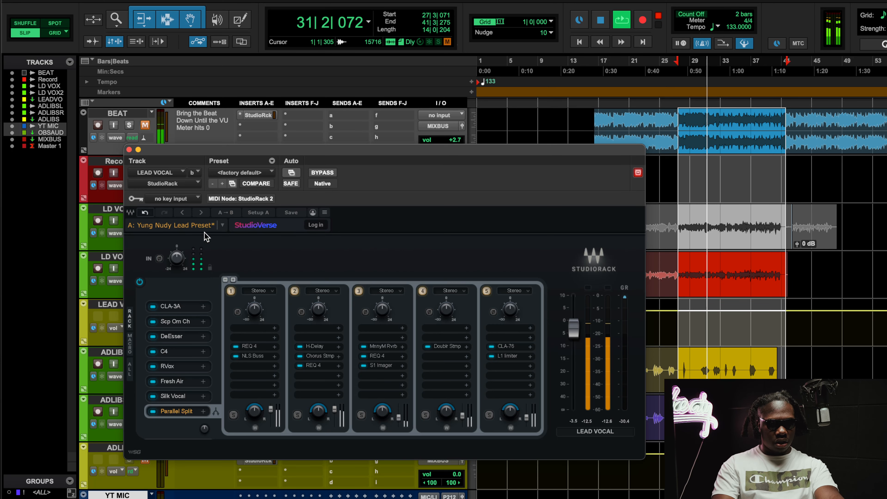
{"action": "key", "text": "space"}
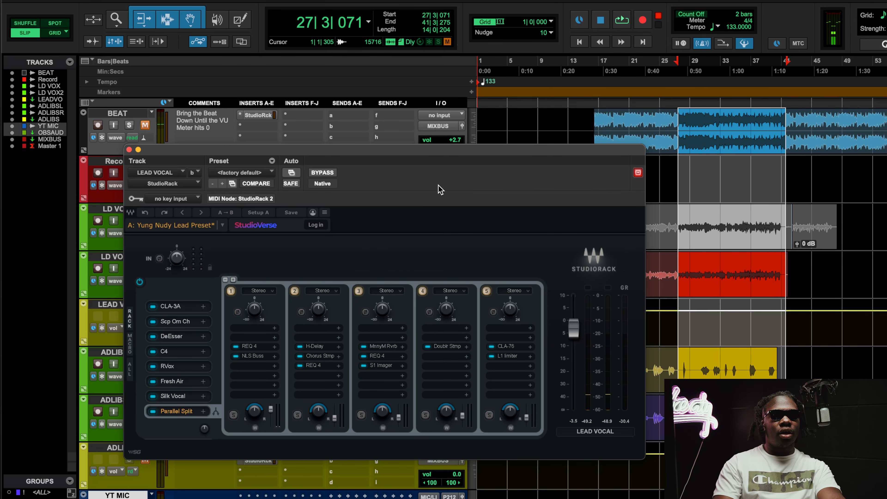
Open the MannyM Reverb in the third parallel split rack, check its Highs setting and close the plug-in
{"action": "left_click", "coordinate": [382, 347]}
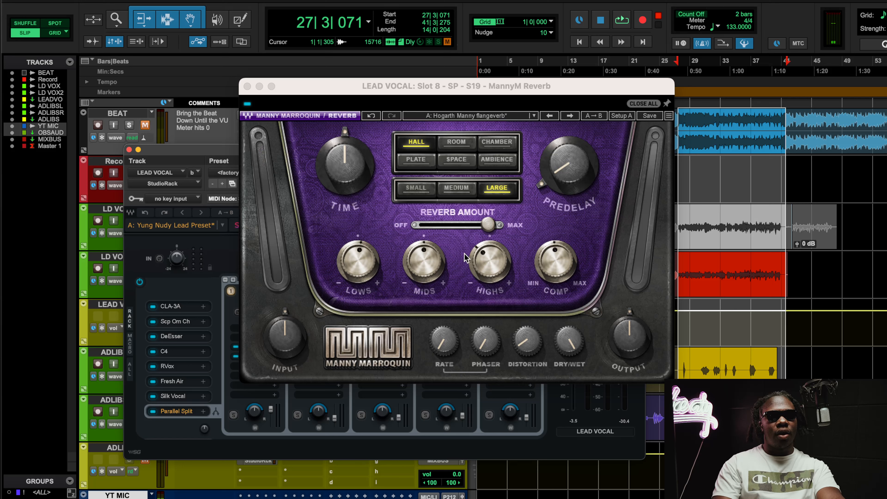
{"action": "left_click", "coordinate": [488, 265]}
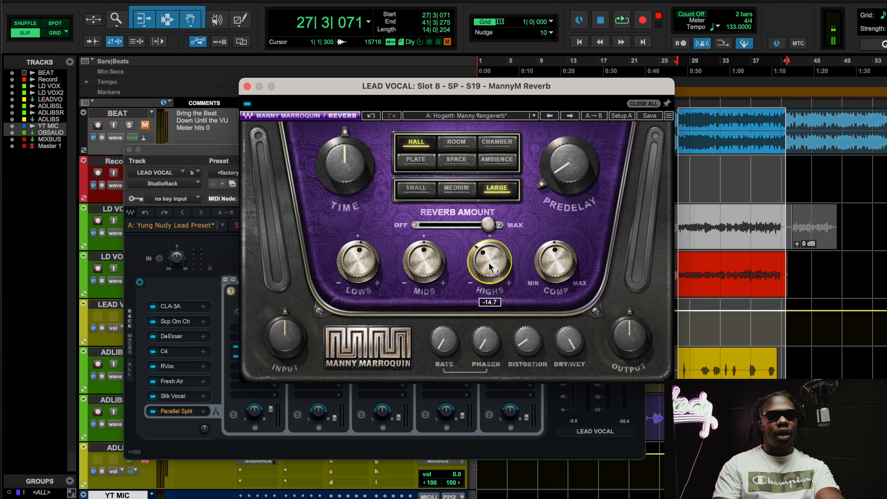
{"action": "left_click", "coordinate": [247, 86]}
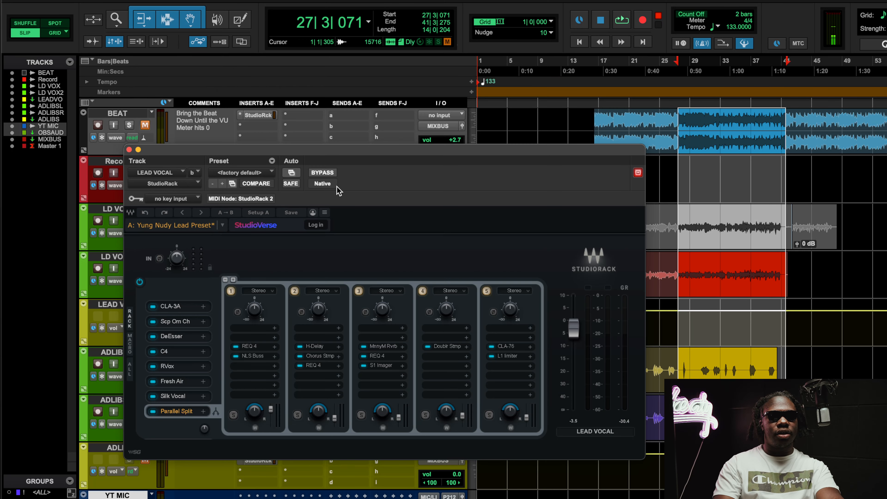
Inspect the REQ 4 filter curve and the S1 Imager width settings in the third parallel split rack, closing each plug-in
{"action": "left_click", "coordinate": [376, 357]}
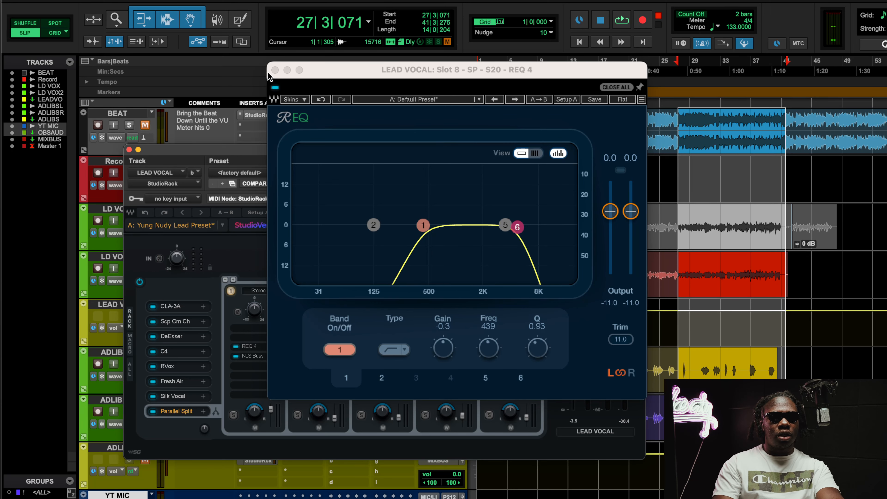
{"action": "left_click", "coordinate": [275, 70]}
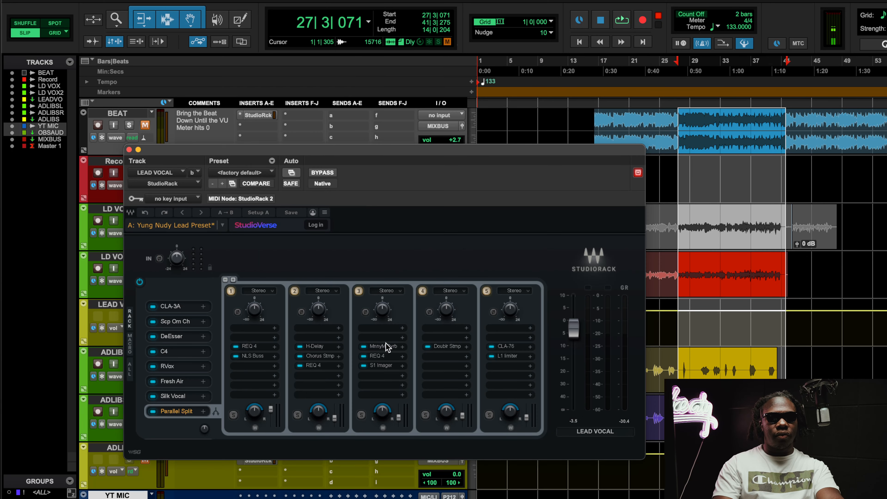
{"action": "left_click", "coordinate": [379, 366]}
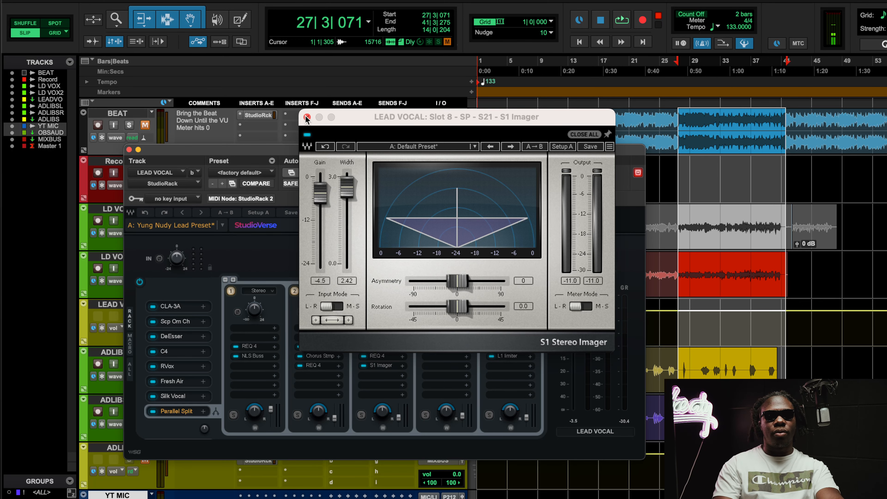
{"action": "left_click", "coordinate": [307, 117]}
Audition the third split rack louder by raising its fader to 0.0 dB during playback, undo the level change and stop playback
{"action": "key", "text": "space"}
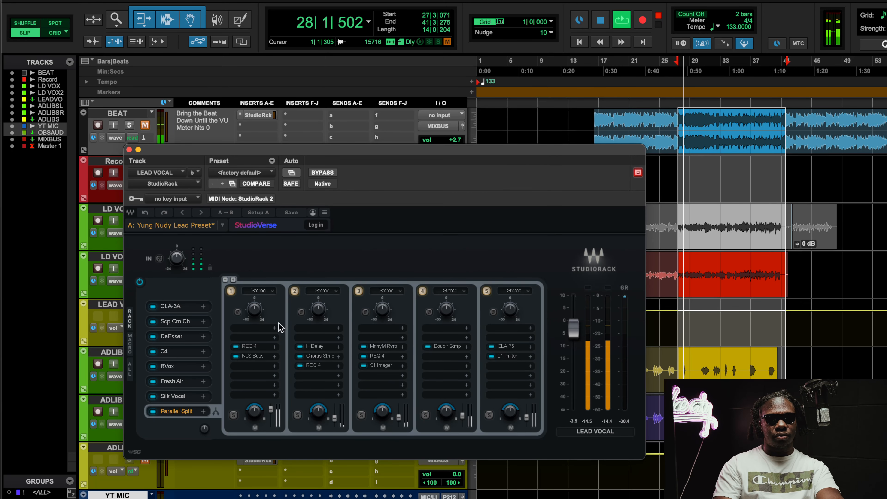
{"action": "left_click_drag", "start_coordinate": [398, 418], "coordinate": [398, 409]}
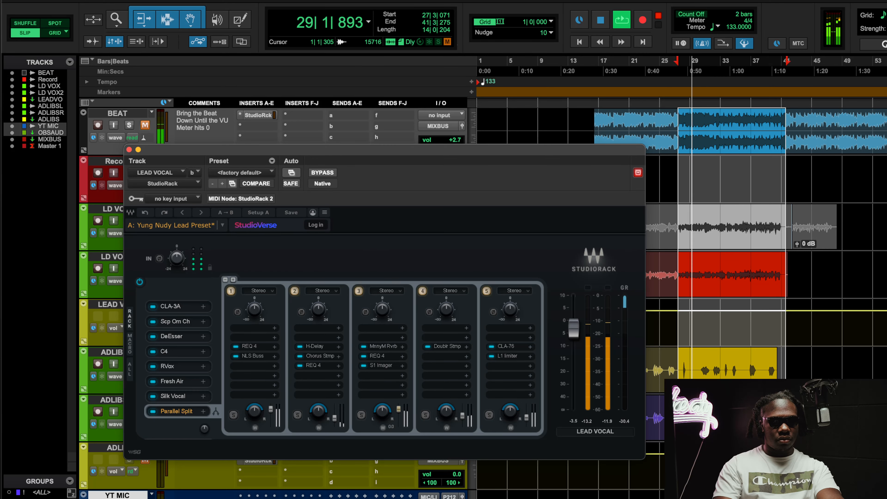
{"action": "left_click", "coordinate": [144, 212]}
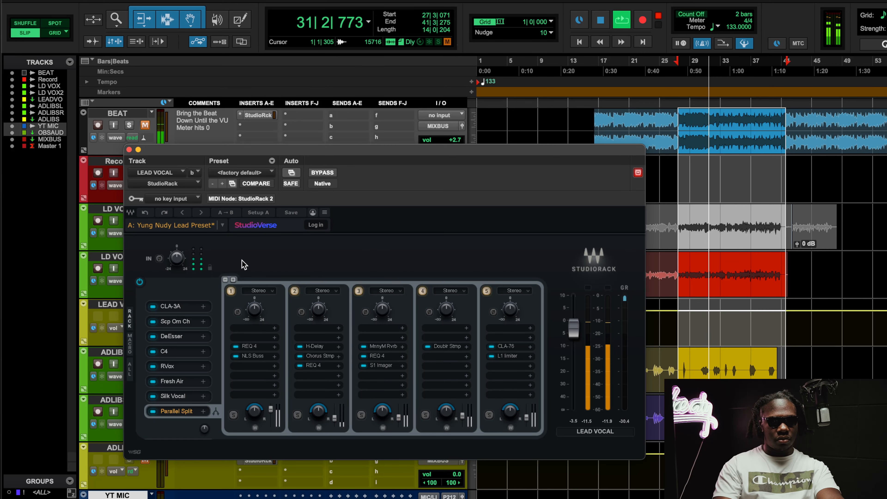
{"action": "key", "text": "space"}
Open the Doubler Stomp in the fourth split rack, audition that rack's fader at about -1.6 dB during playback, and undo the level change
{"action": "left_click", "coordinate": [453, 346]}
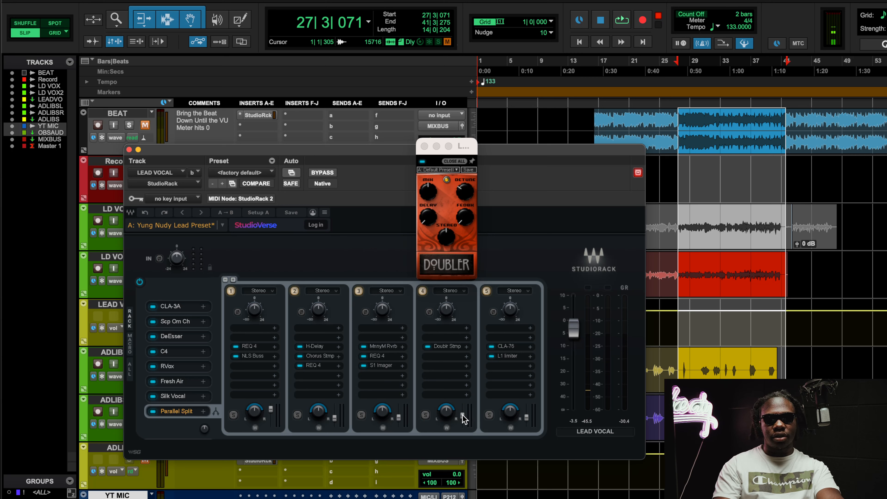
{"action": "key", "text": "space"}
{"action": "left_click_drag", "start_coordinate": [461, 416], "coordinate": [463, 409]}
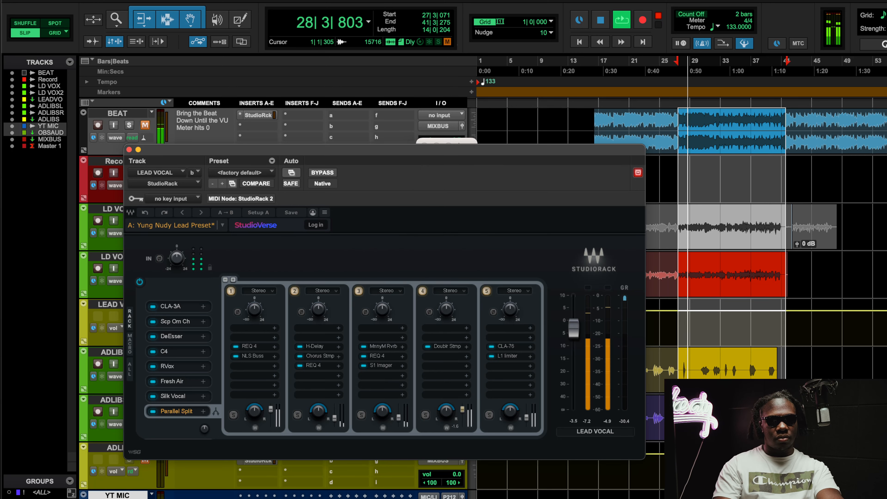
{"action": "left_click", "coordinate": [144, 212]}
{"action": "key", "text": "space"}
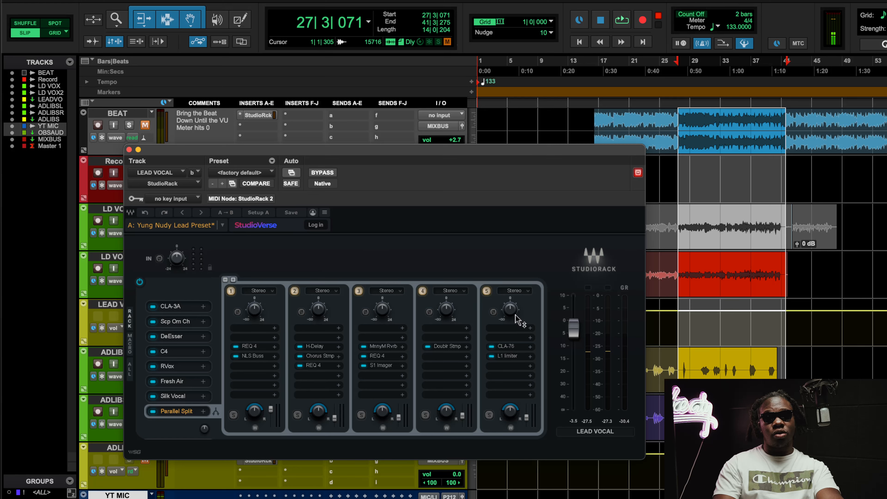
Inspect the CLA-76 compressor and L1 Limiter settings in the fifth parallel split rack, then return to the CLA-76
{"action": "left_click", "coordinate": [503, 346]}
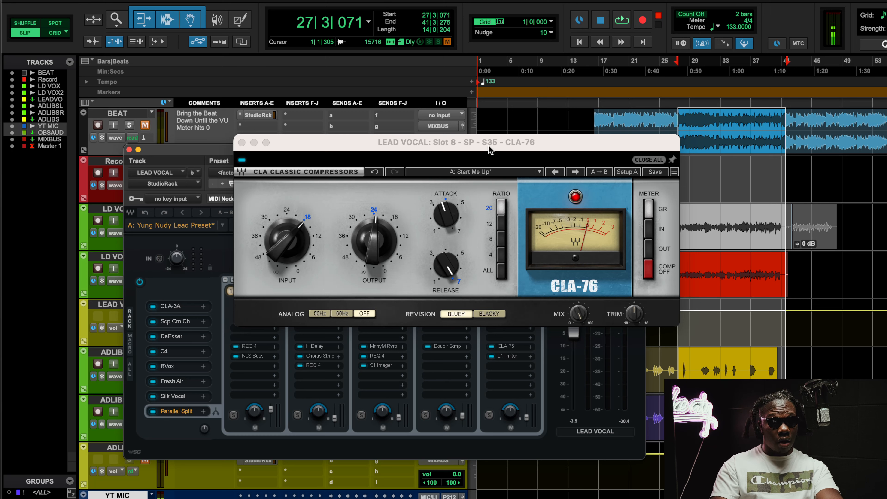
{"action": "left_click", "coordinate": [506, 356]}
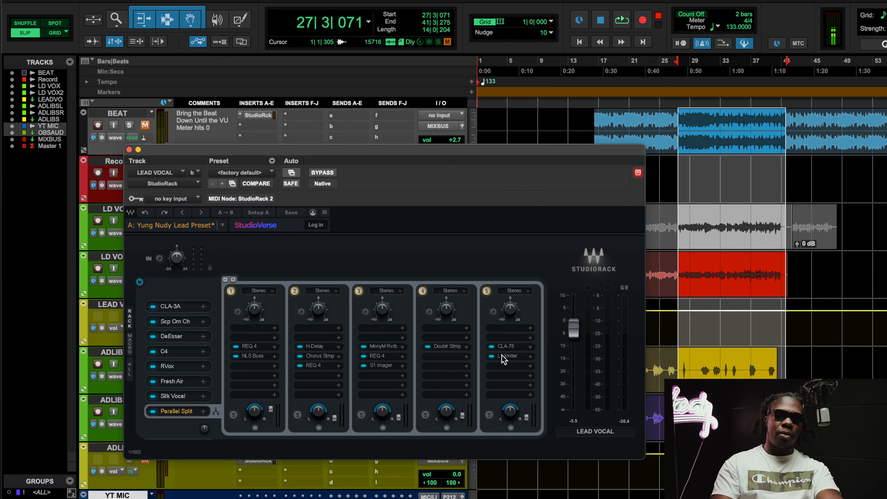
{"action": "left_click", "coordinate": [501, 354]}
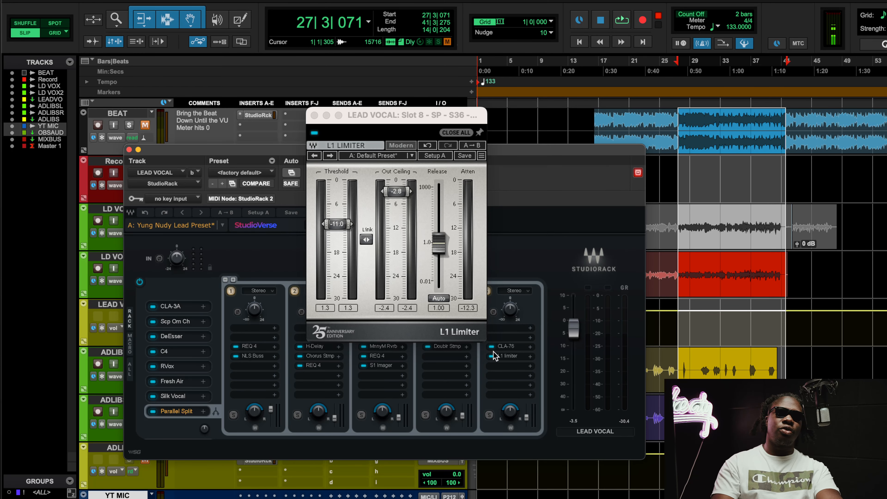
{"action": "left_click", "coordinate": [504, 345]}
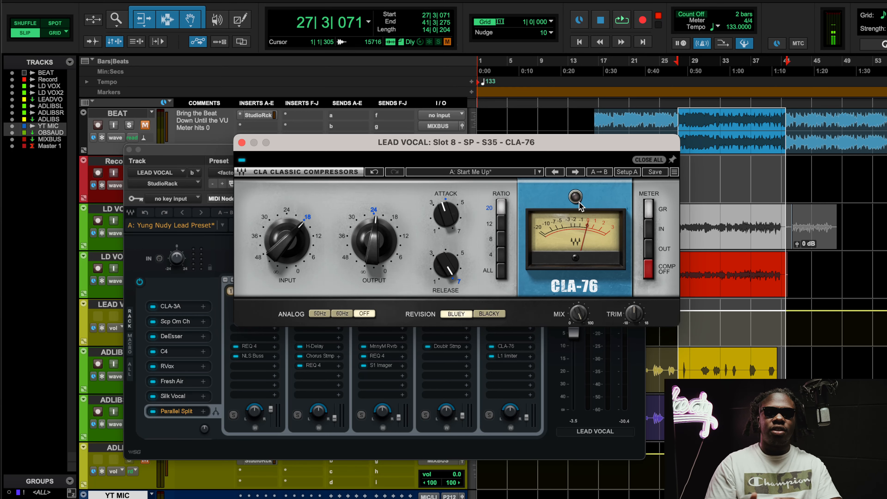
Start playback, close the CLA-76 and audition the fifth split rack by switching it off and back on
{"action": "key", "text": "space"}
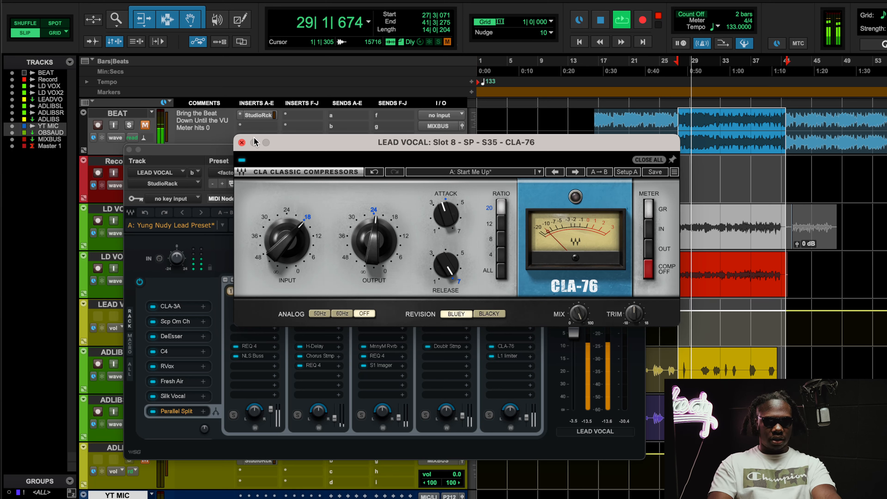
{"action": "left_click", "coordinate": [241, 142]}
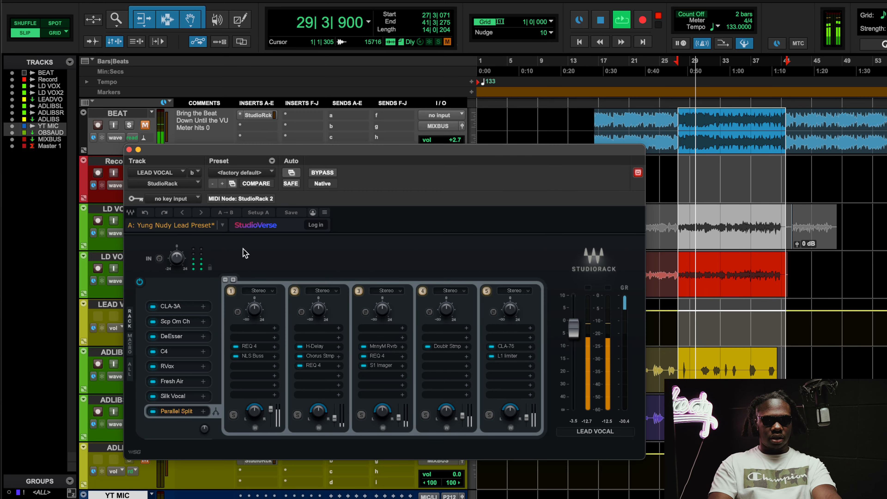
{"action": "left_click", "coordinate": [487, 291]}
{"action": "left_click", "coordinate": [486, 290]}
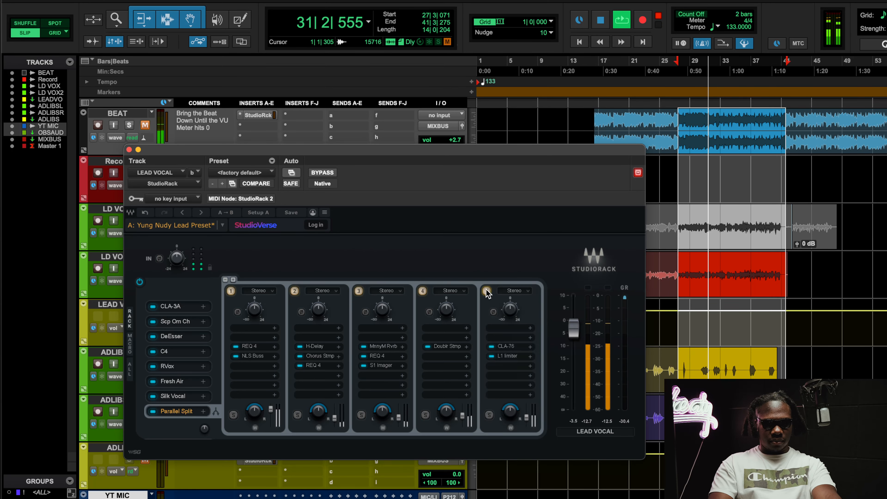
Check the fifth rack's L1 Limiter during playback, stop playback, and close the limiter and the LEAD VOCAL StudioRack
{"action": "left_click", "coordinate": [513, 355]}
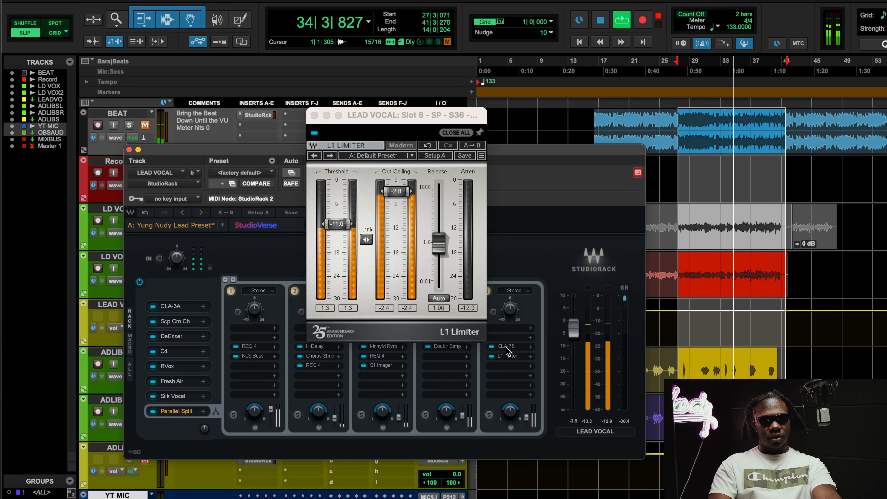
{"action": "key", "text": "space"}
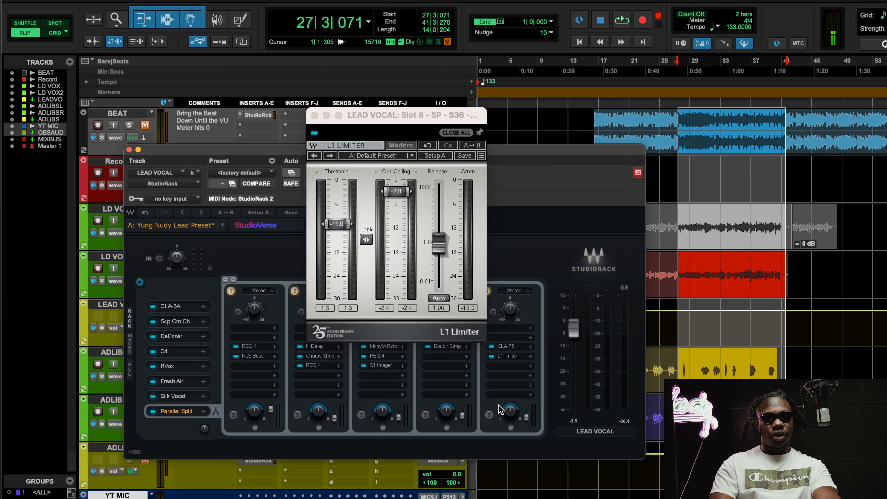
{"action": "left_click", "coordinate": [314, 116]}
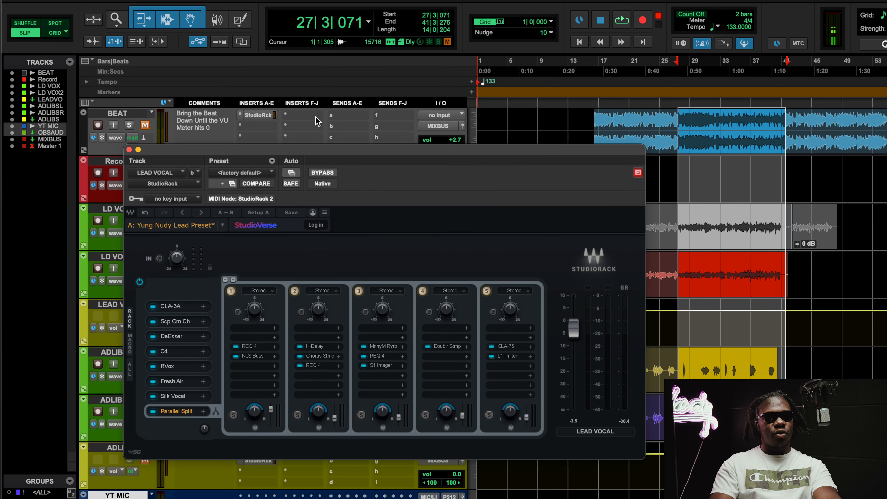
{"action": "left_click", "coordinate": [129, 150]}
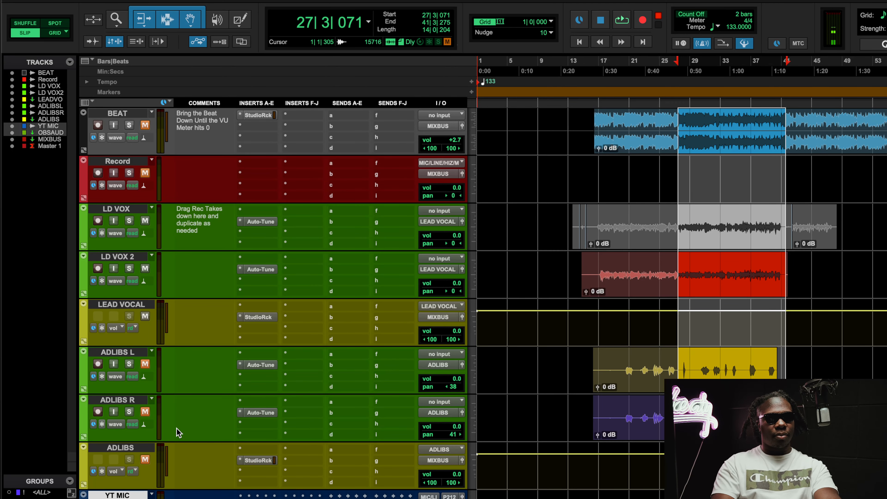
Unmute the ADLIBS L, ADLIBS R and ADLIBS tracks and open the StudioRack insert on ADLIBS
{"action": "left_click", "coordinate": [148, 414]}
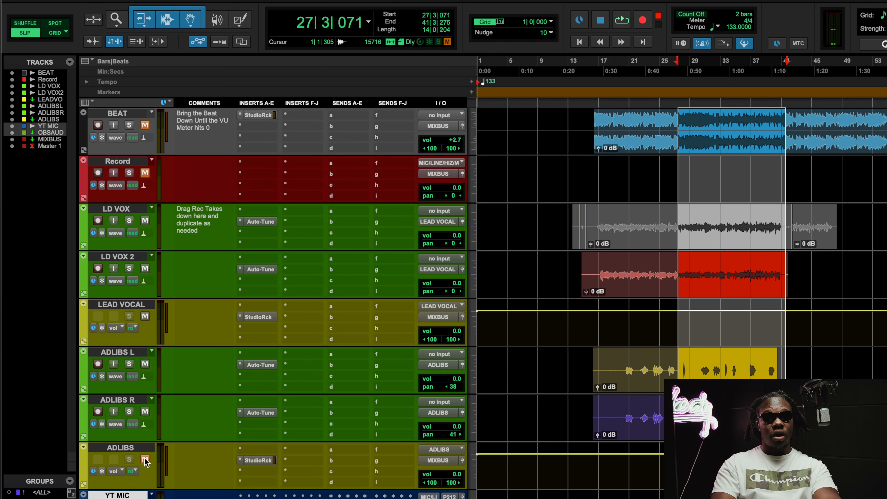
{"action": "left_click", "coordinate": [270, 470]}
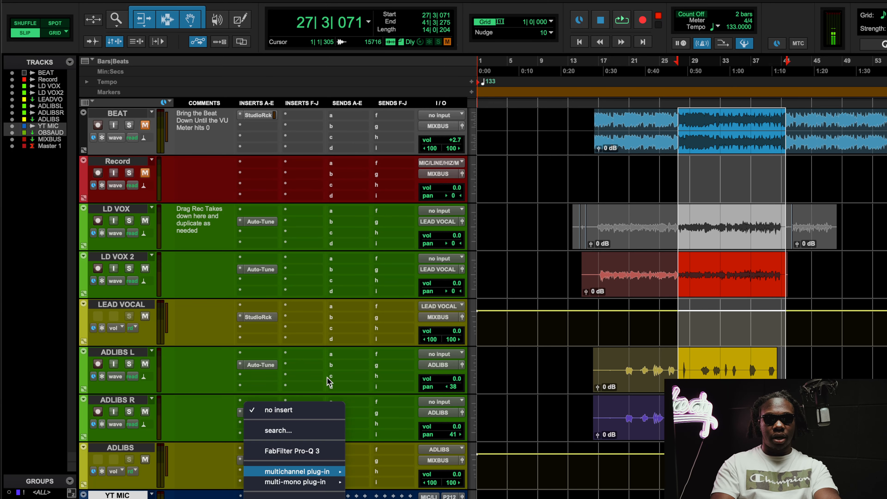
{"action": "left_click", "coordinate": [199, 410]}
{"action": "left_click", "coordinate": [270, 460]}
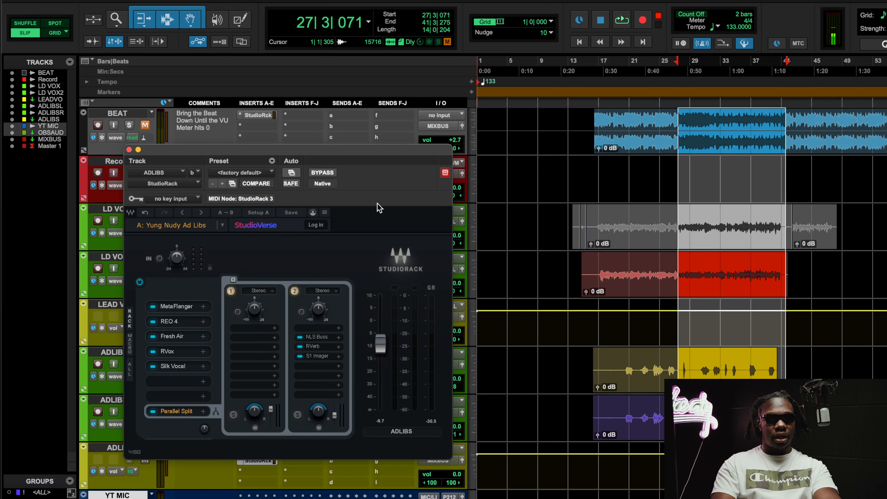
Step through the ADLIBS MetaFlanger, REQ 4, Fresh Air, RVox and Silk Vocal plug-ins during playback, then close Silk Vocal and stop playback
{"action": "key", "text": "space"}
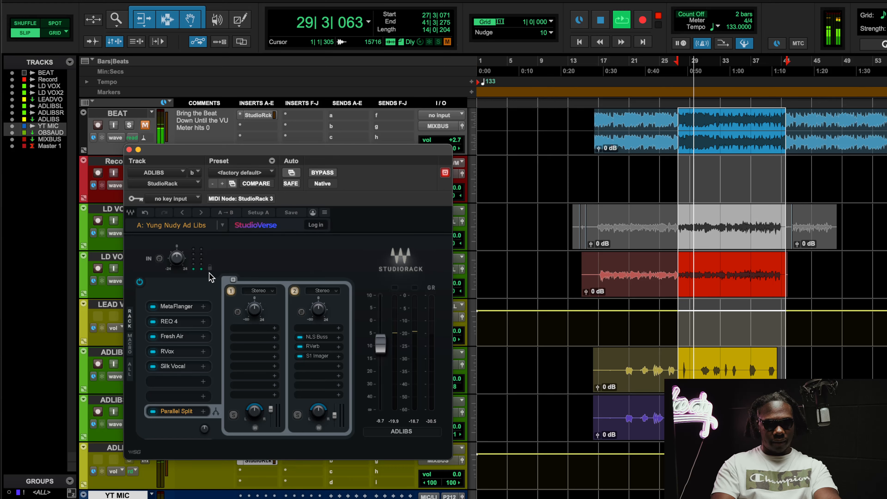
{"action": "left_click", "coordinate": [177, 306]}
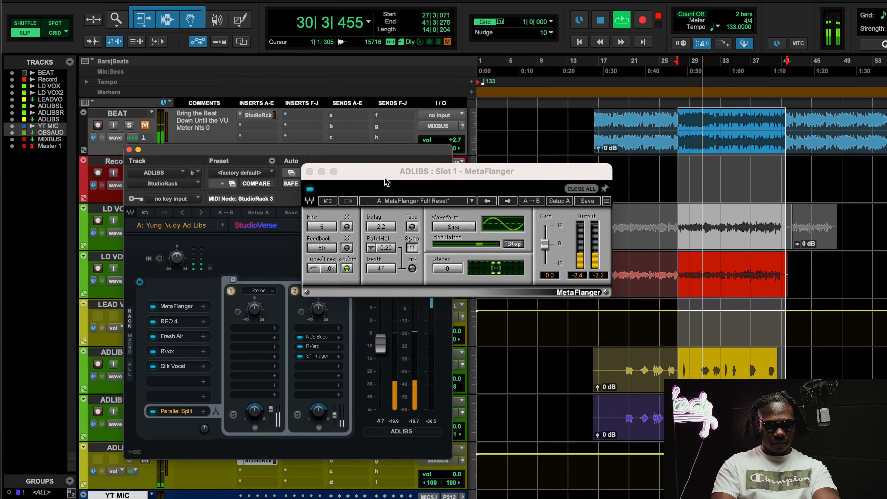
{"action": "left_click_drag", "start_coordinate": [390, 177], "coordinate": [311, 179]}
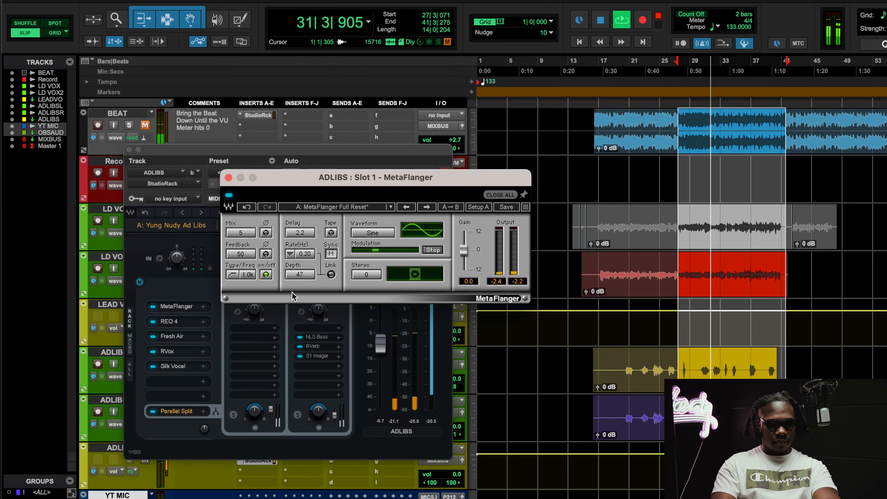
{"action": "left_click", "coordinate": [184, 324]}
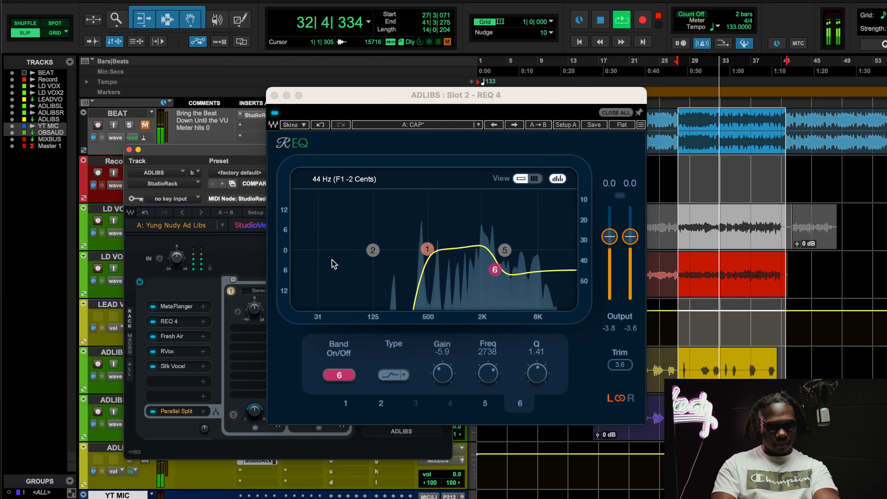
{"action": "left_click", "coordinate": [168, 336]}
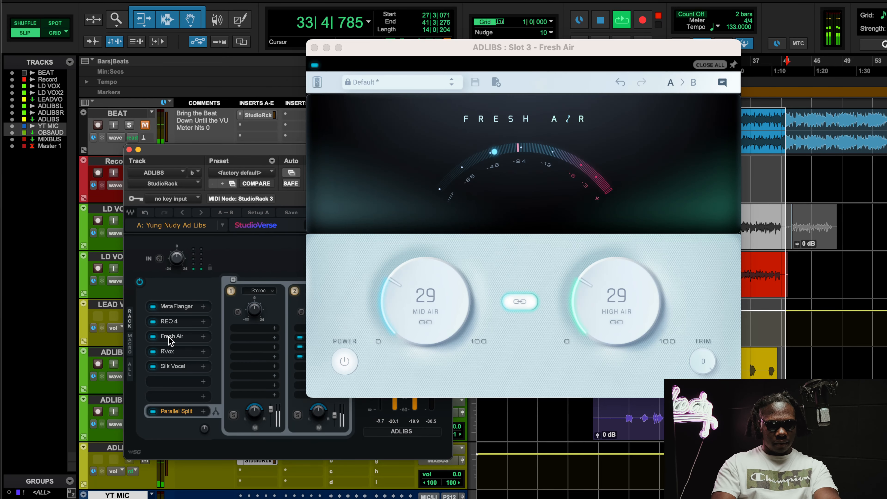
{"action": "left_click", "coordinate": [168, 351]}
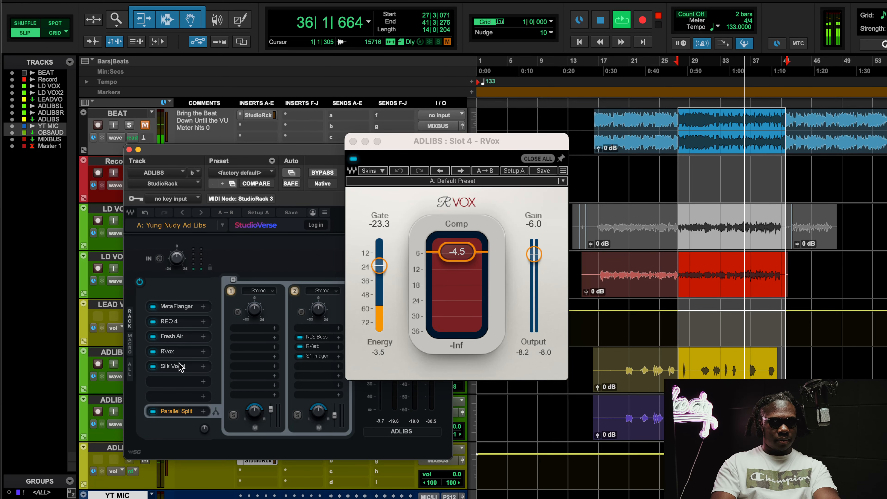
{"action": "left_click", "coordinate": [176, 365]}
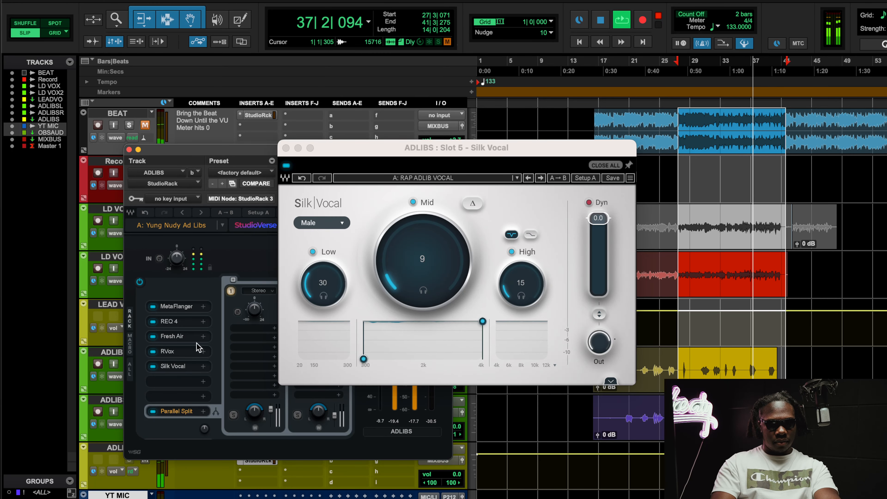
{"action": "left_click", "coordinate": [286, 148]}
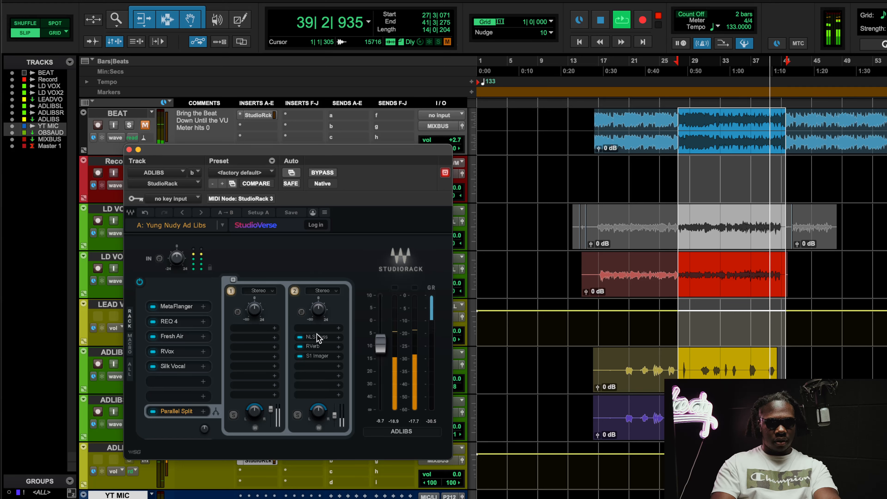
{"action": "key", "text": "space"}
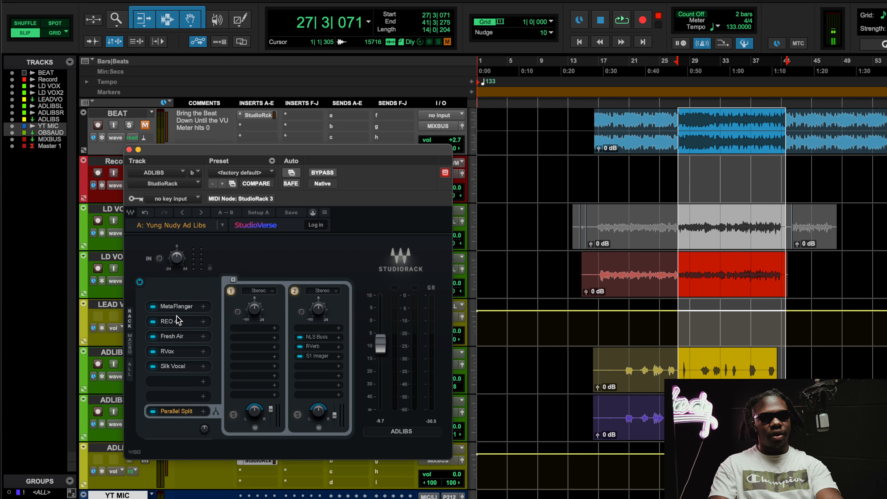
With playback stopped, review the settings of the ADLIBS MetaFlanger, REQ 4, Fresh Air, RVox and Silk Vocal one by one
{"action": "left_click", "coordinate": [176, 307]}
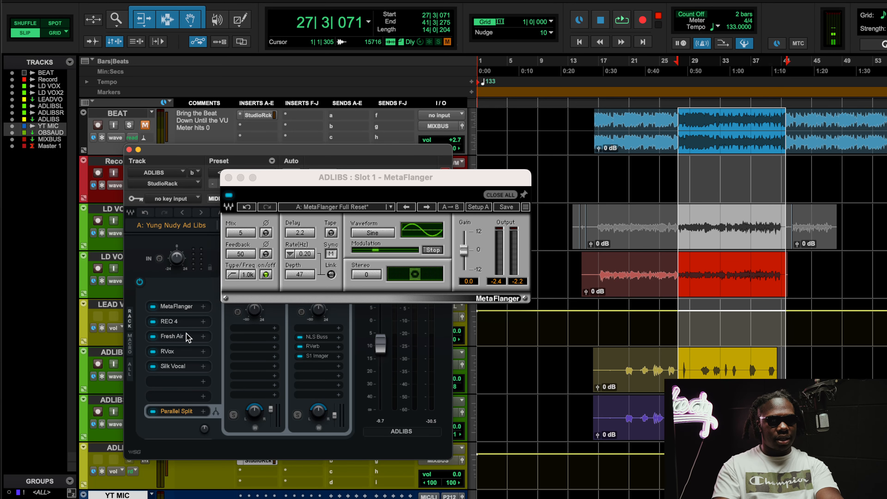
{"action": "left_click", "coordinate": [173, 321]}
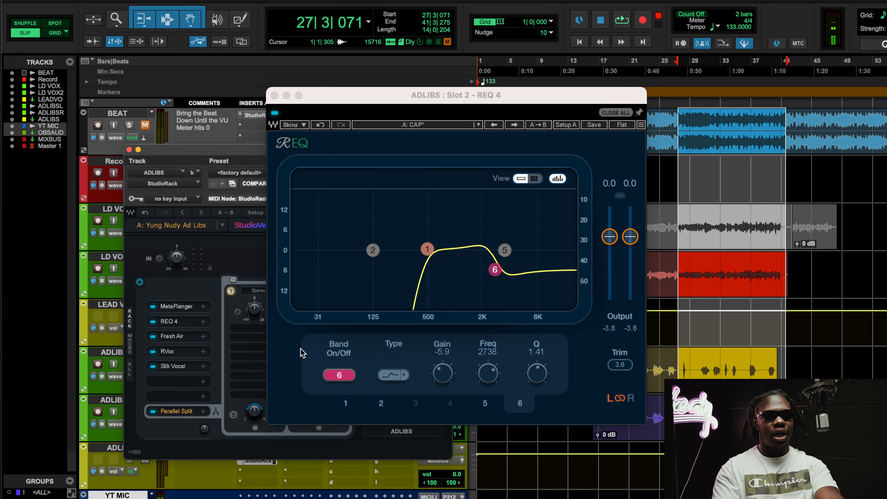
{"action": "left_click", "coordinate": [173, 336]}
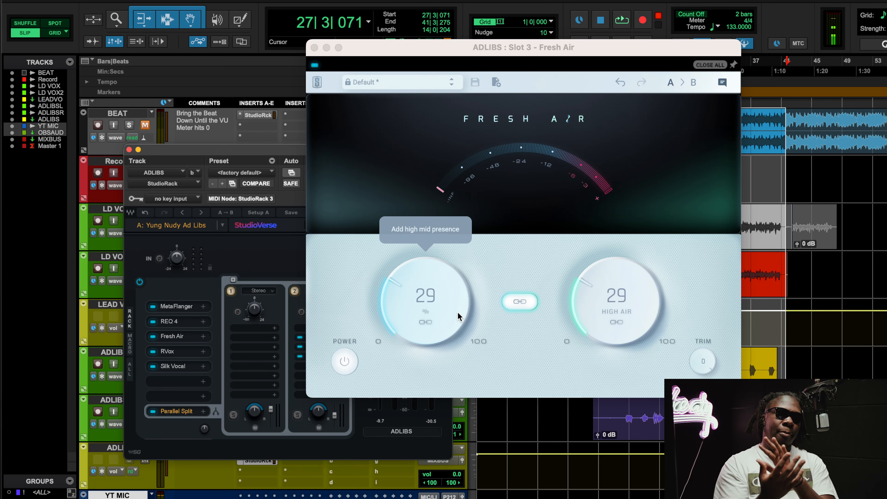
{"action": "left_click", "coordinate": [177, 352]}
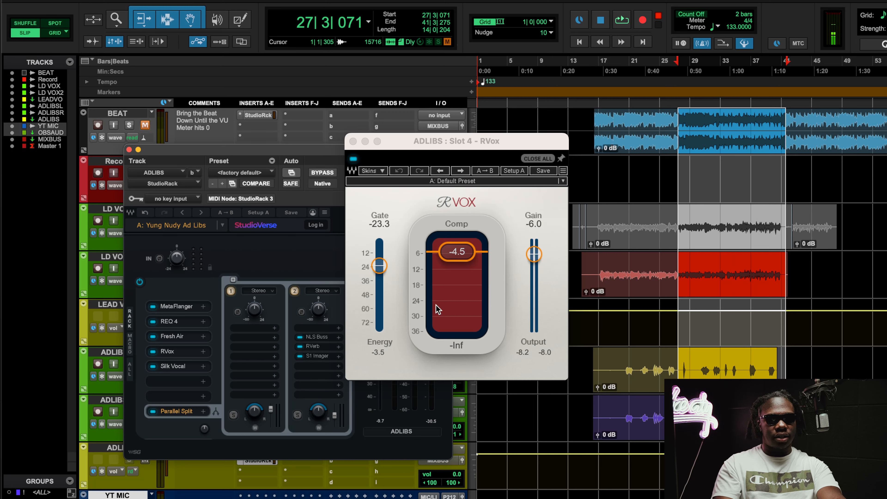
{"action": "left_click", "coordinate": [182, 367]}
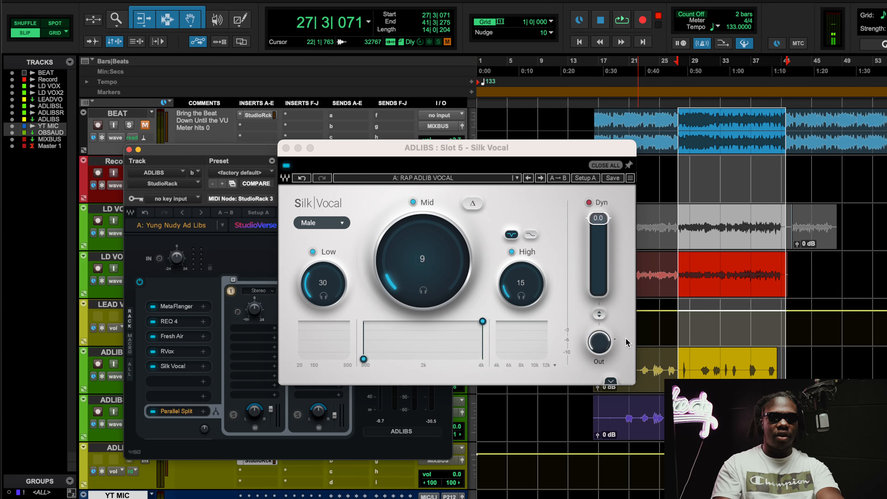
Audition the ad-libs over the selected section, close Silk Vocal and stop playback
{"action": "key", "text": "space"}
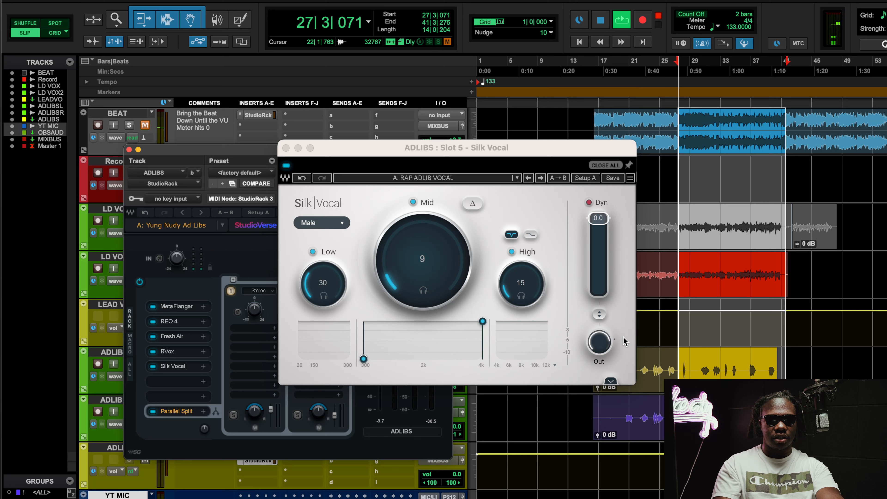
{"action": "left_click", "coordinate": [286, 148]}
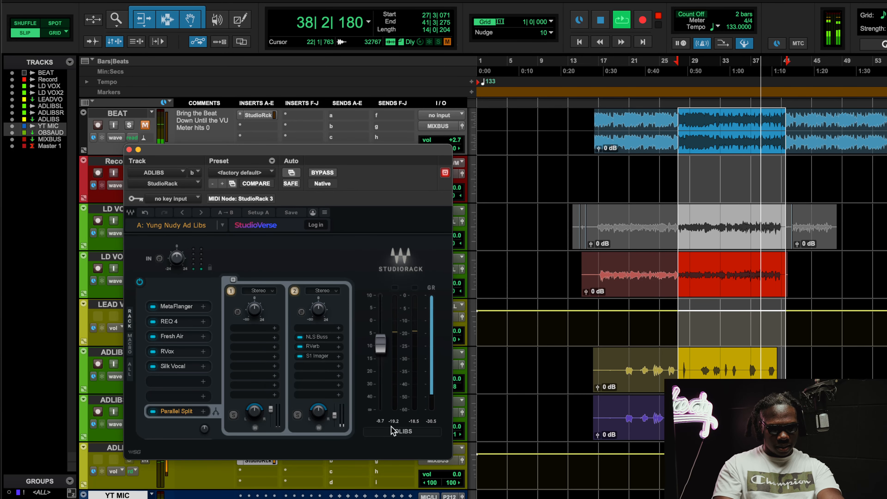
{"action": "key", "text": "space"}
Inspect the NLS Buss and RVerb in the second ADLIBS split rack, then close the plug-ins and the StudioRack
{"action": "left_click", "coordinate": [332, 341]}
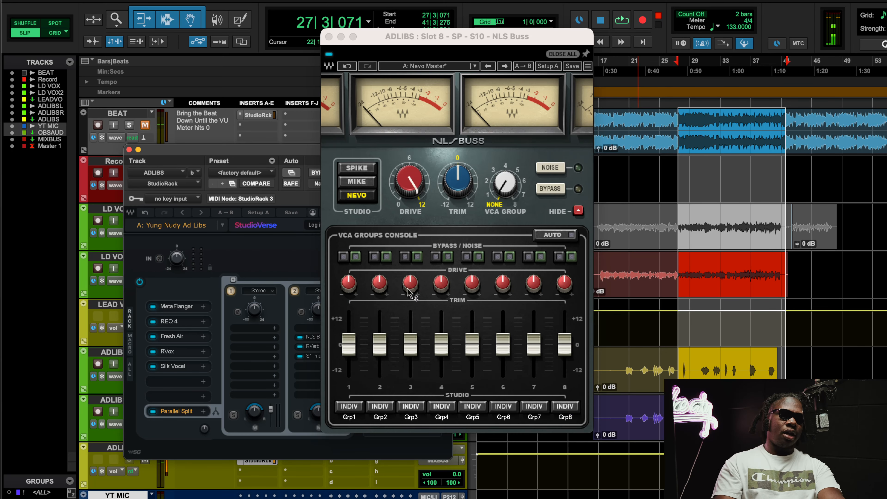
{"action": "left_click", "coordinate": [314, 346]}
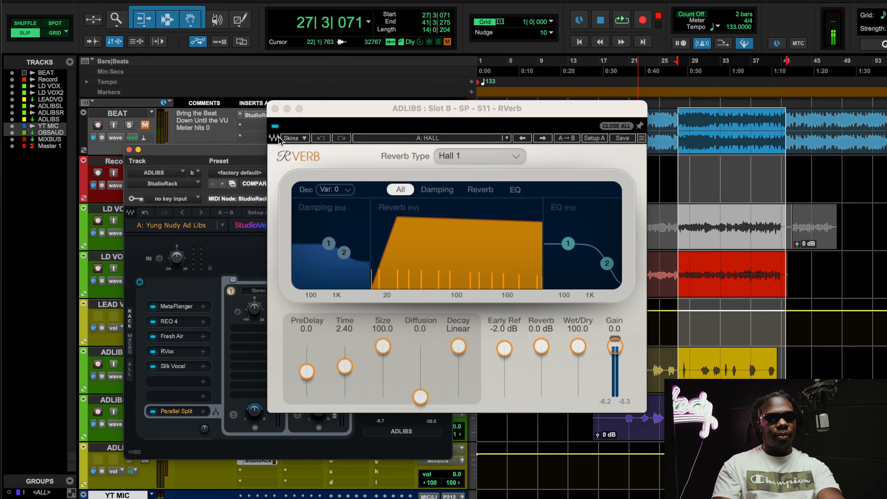
{"action": "left_click", "coordinate": [275, 108]}
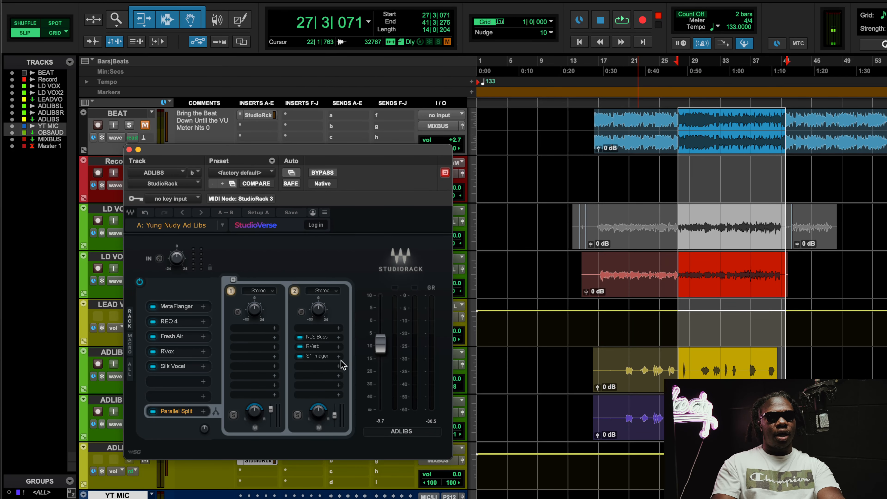
{"action": "left_click", "coordinate": [314, 337]}
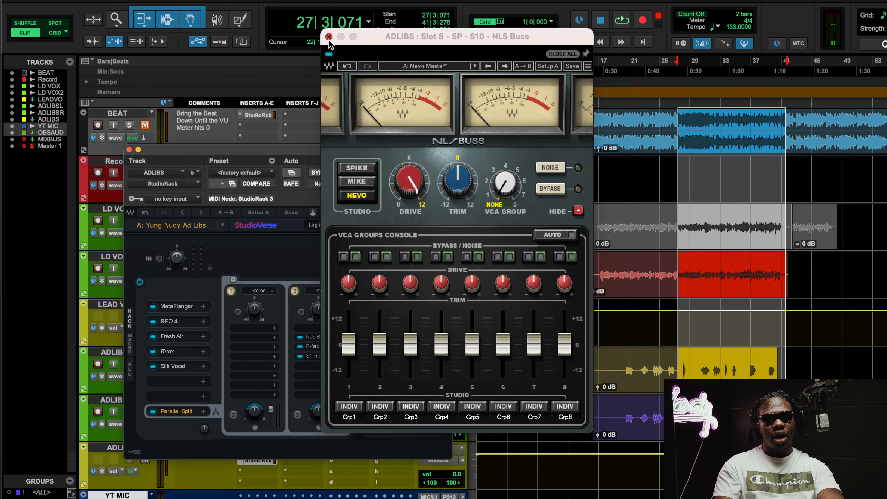
{"action": "left_click", "coordinate": [328, 37]}
{"action": "left_click", "coordinate": [129, 150]}
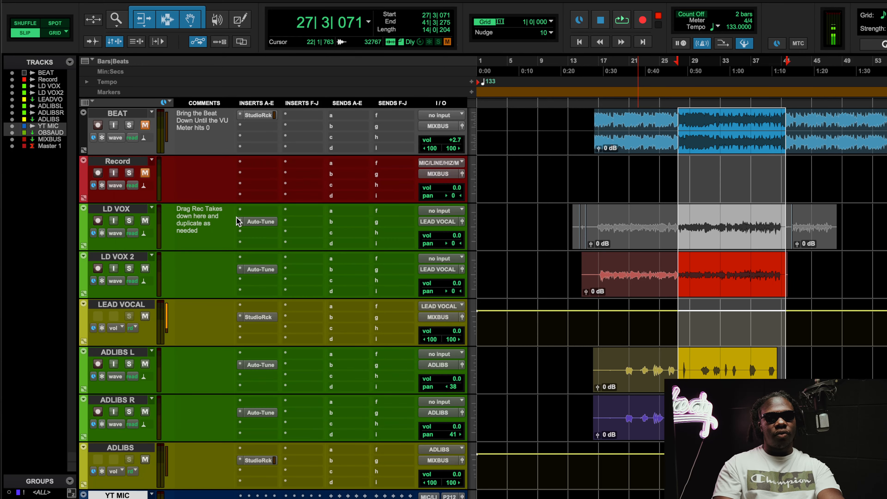
Review the LEAD VOCAL StudioRack's parallel splits and close it, and inspect the NLS Buss and RVerb in the second ADLIBS split rack
{"action": "left_click", "coordinate": [262, 317]}
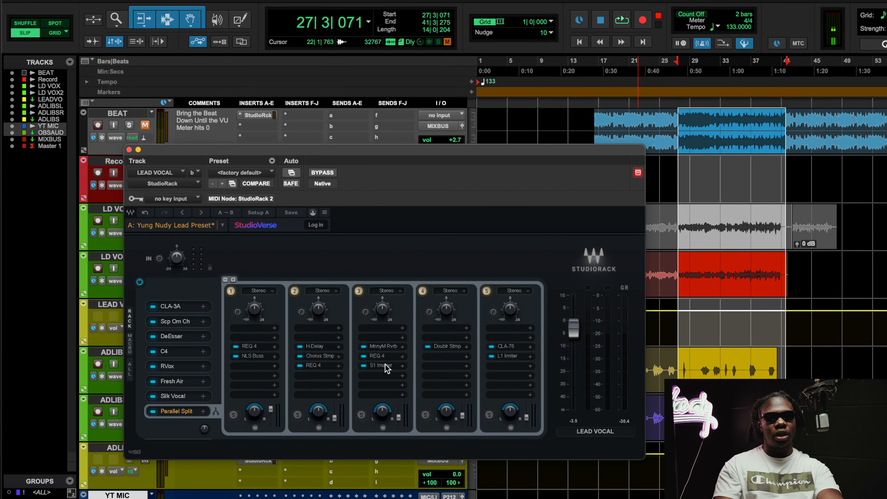
{"action": "left_click", "coordinate": [128, 149]}
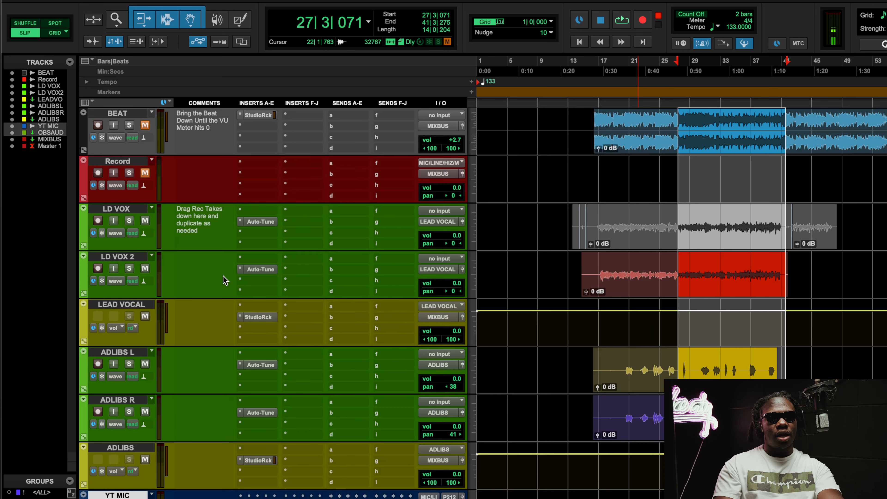
{"action": "left_click", "coordinate": [261, 460]}
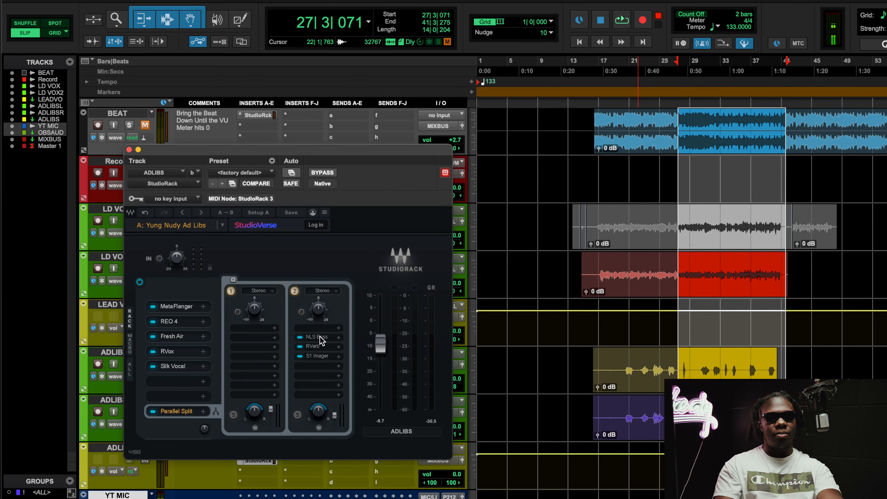
{"action": "left_click", "coordinate": [319, 336]}
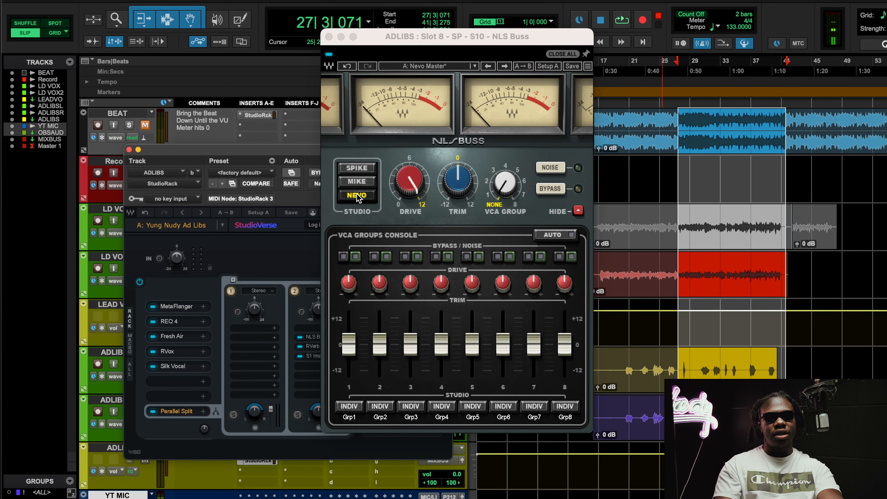
{"action": "left_click", "coordinate": [329, 36]}
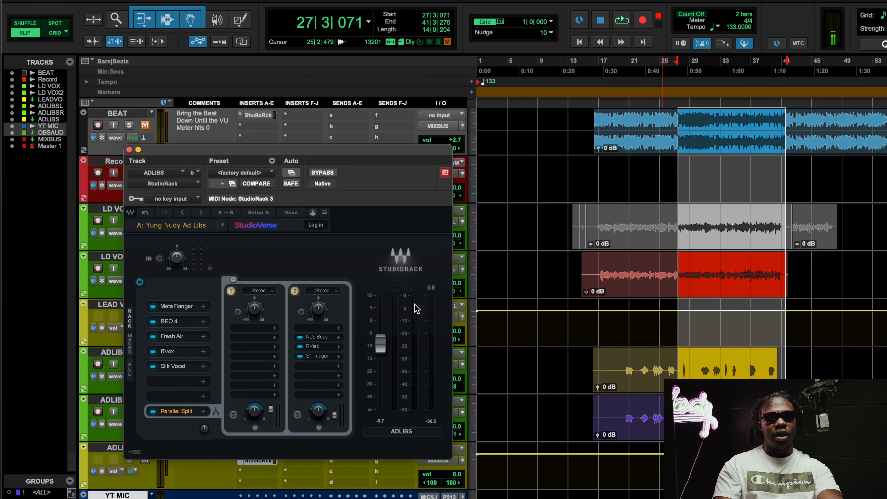
{"action": "left_click", "coordinate": [321, 347]}
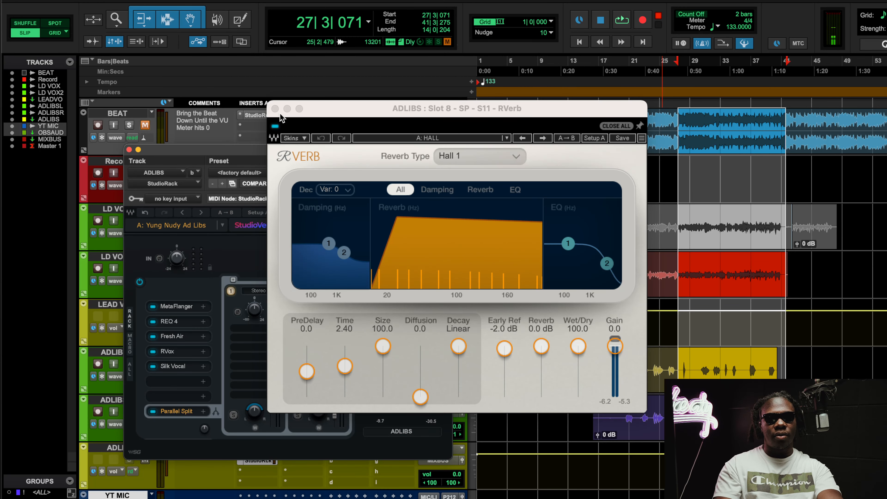
{"action": "left_click", "coordinate": [275, 109]}
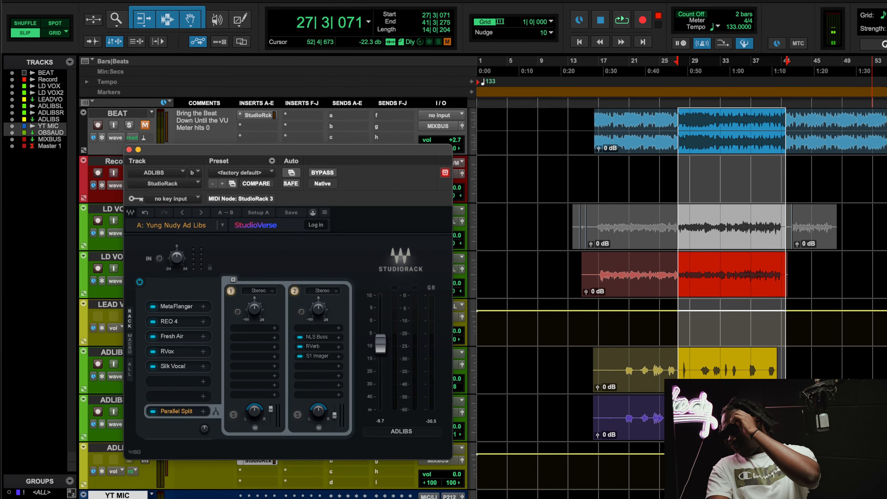